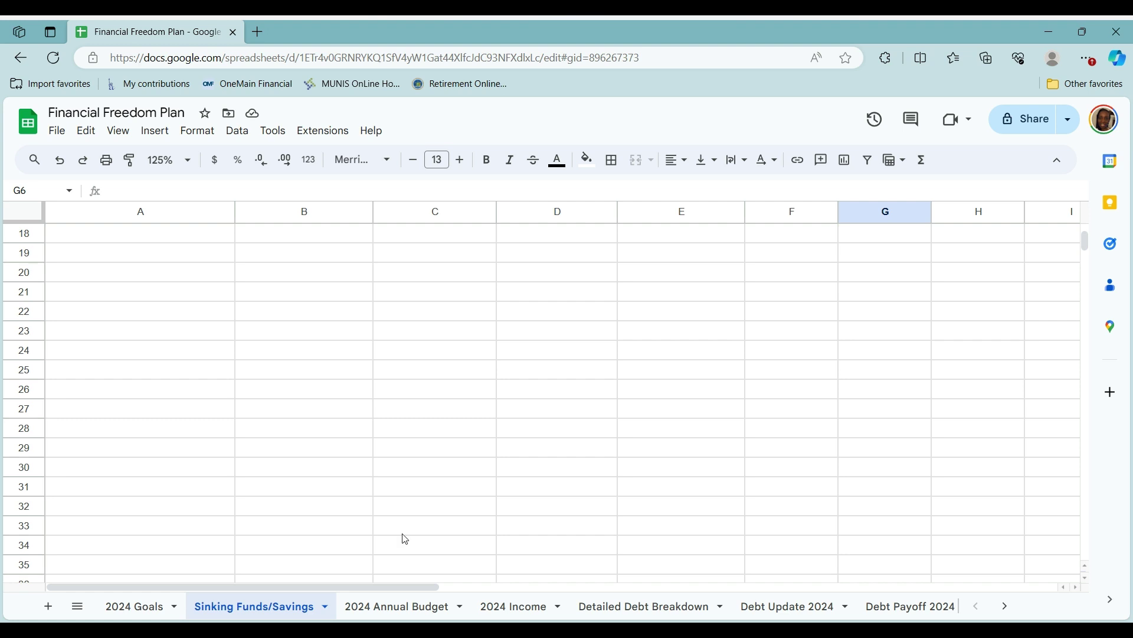
Add the column headings "Goal" in F1 and "% to goal" in G1 beside the sinking funds table
{"action": "scroll", "coordinate": [399, 476], "scroll_direction": "up", "scroll_amount": 6}
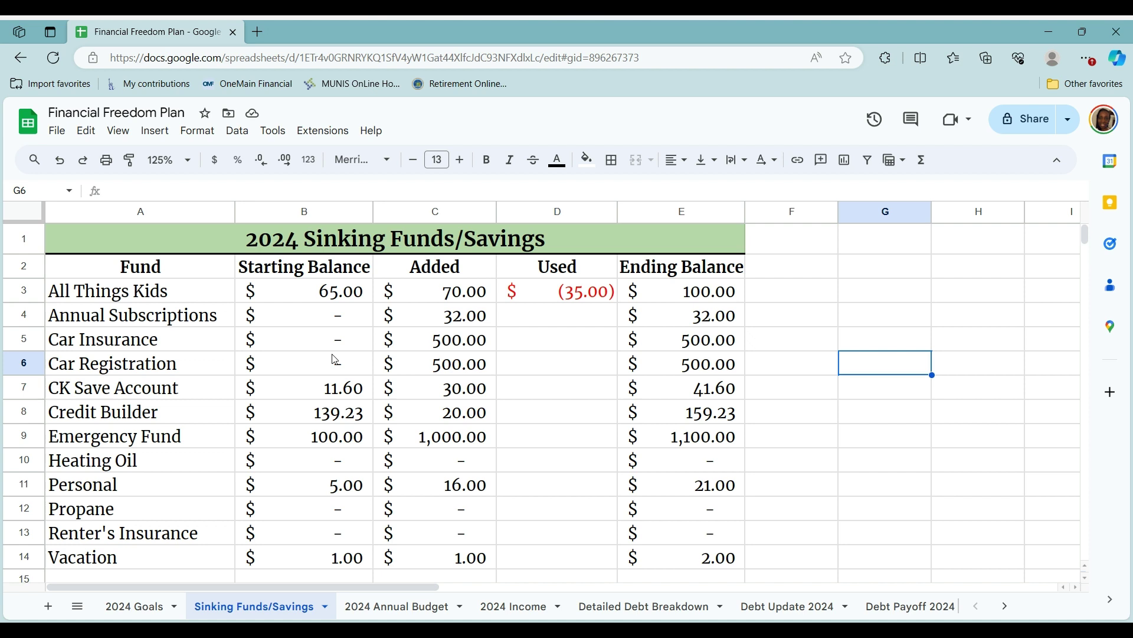
{"action": "left_click", "coordinate": [784, 246]}
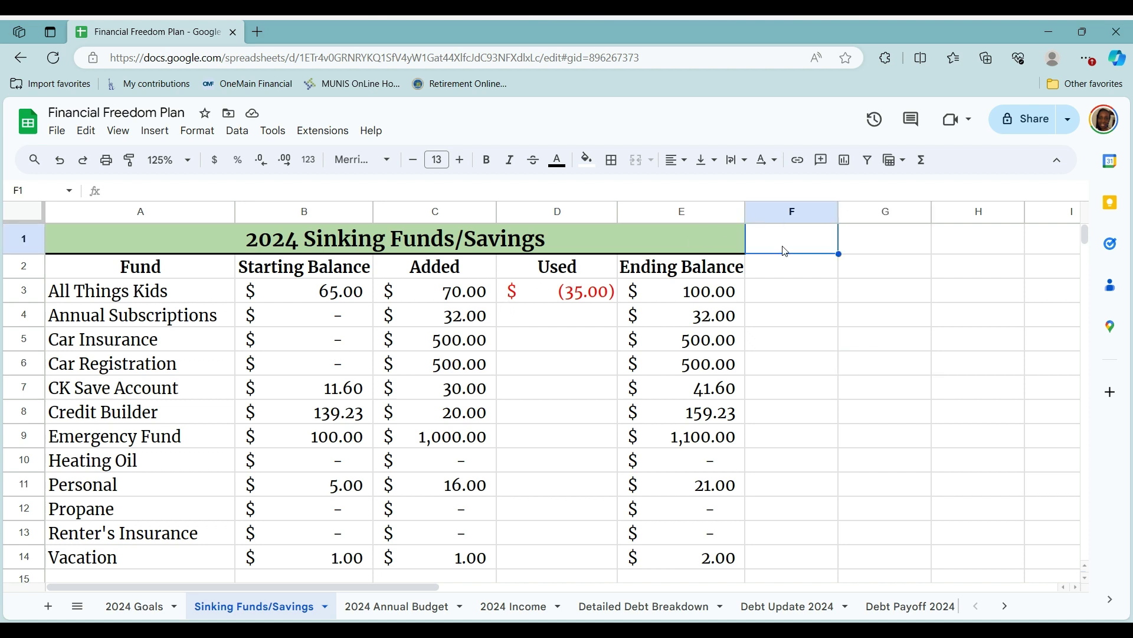
{"action": "type", "text": "Goal"}
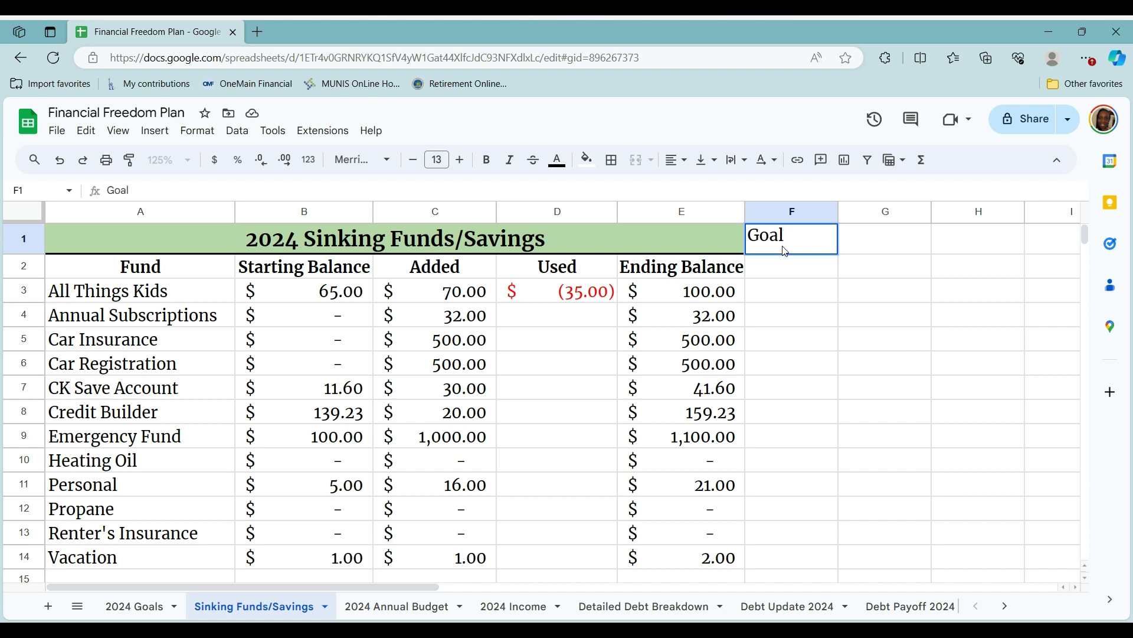
{"action": "key", "text": "Tab"}
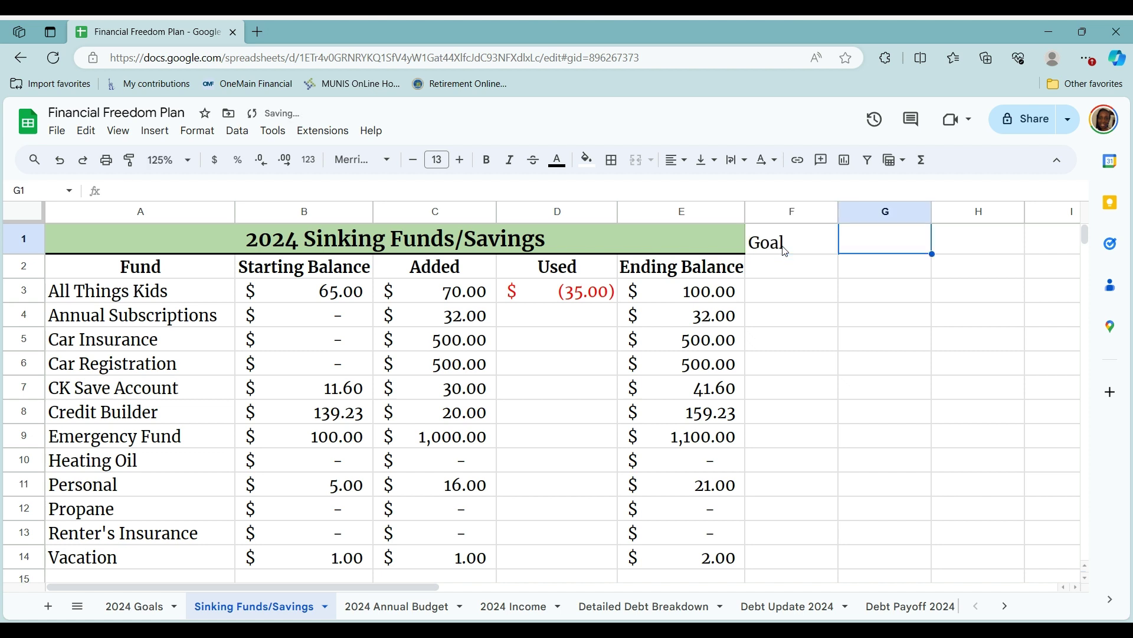
{"action": "type", "text": "% to "}
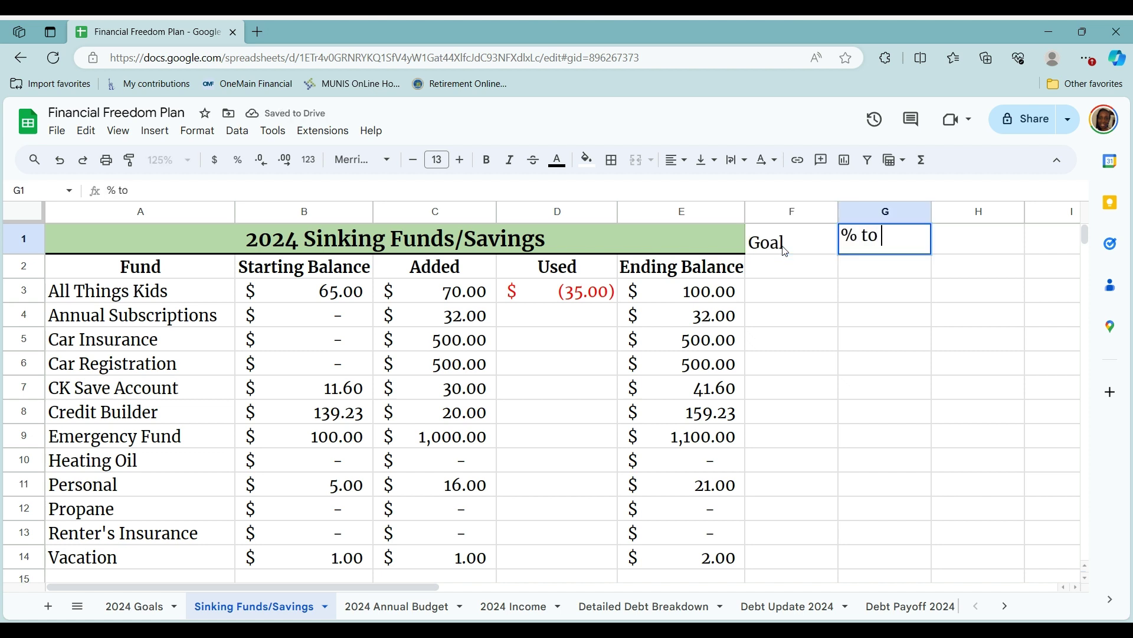
{"action": "type", "text": "goal"}
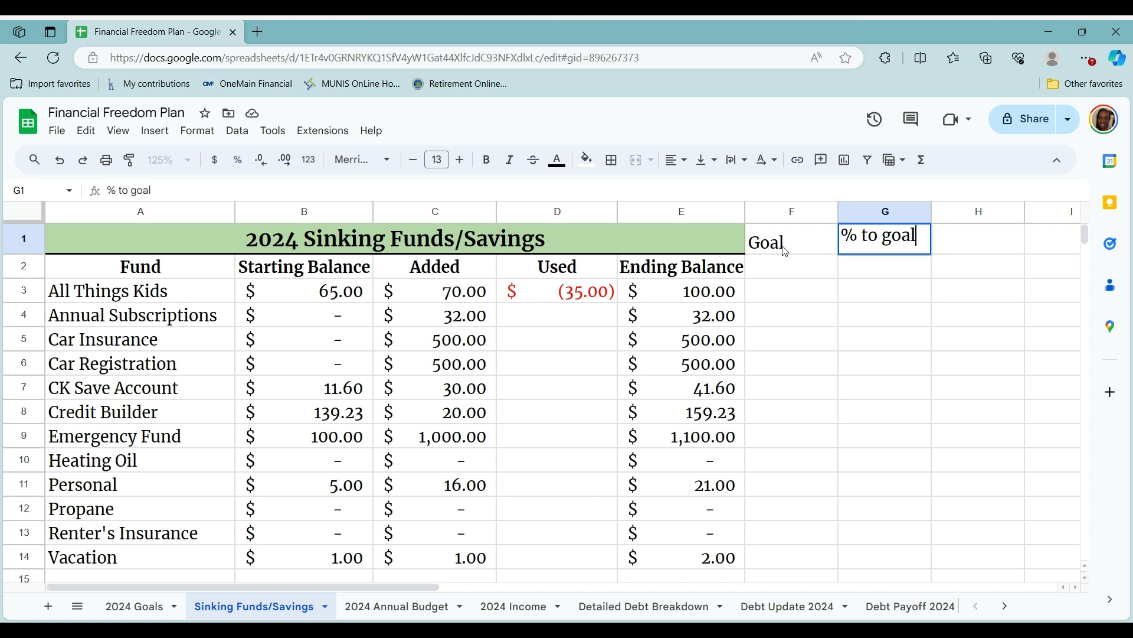
{"action": "left_click", "coordinate": [822, 347]}
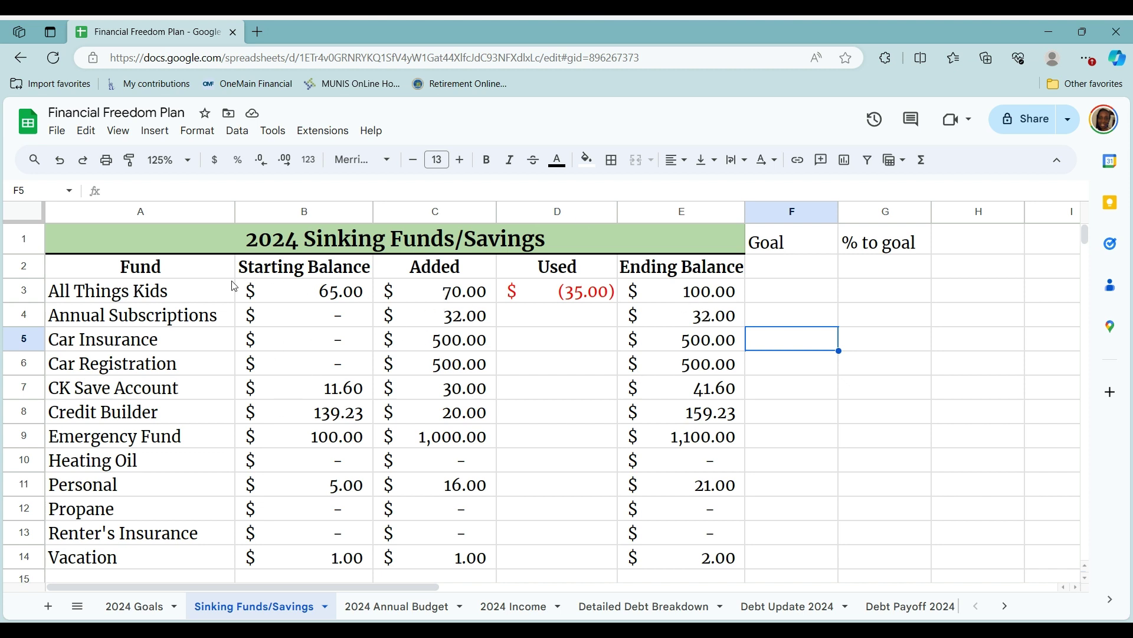
Check the All Things Kids amounts and enter 0 as the used amount for Annual Subscriptions
{"action": "left_click", "coordinate": [301, 298]}
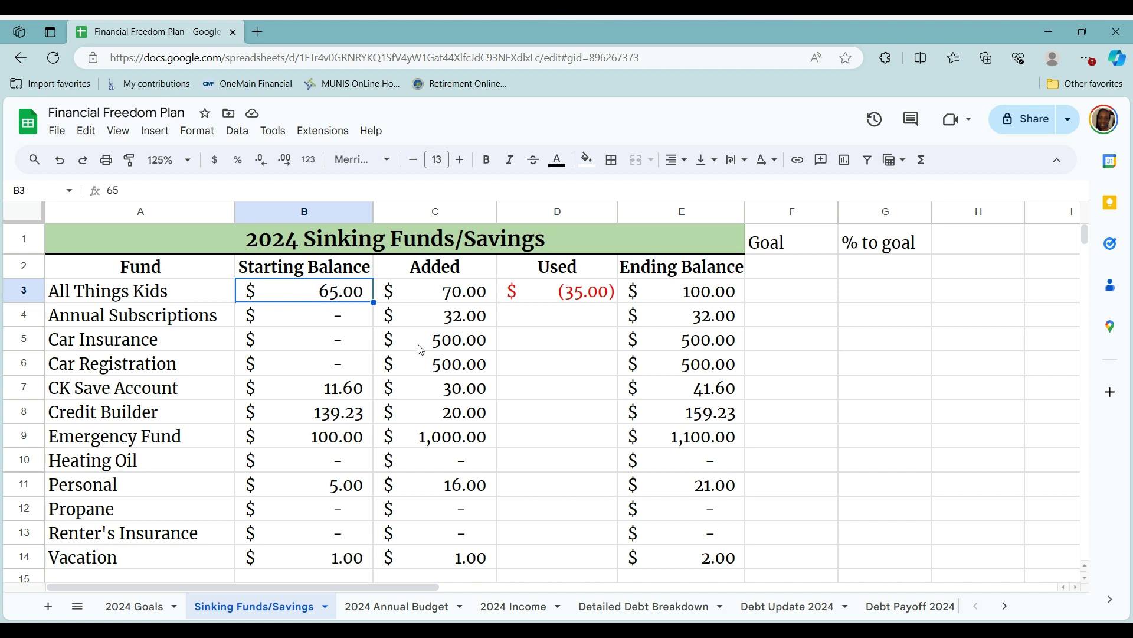
{"action": "left_click", "coordinate": [470, 300]}
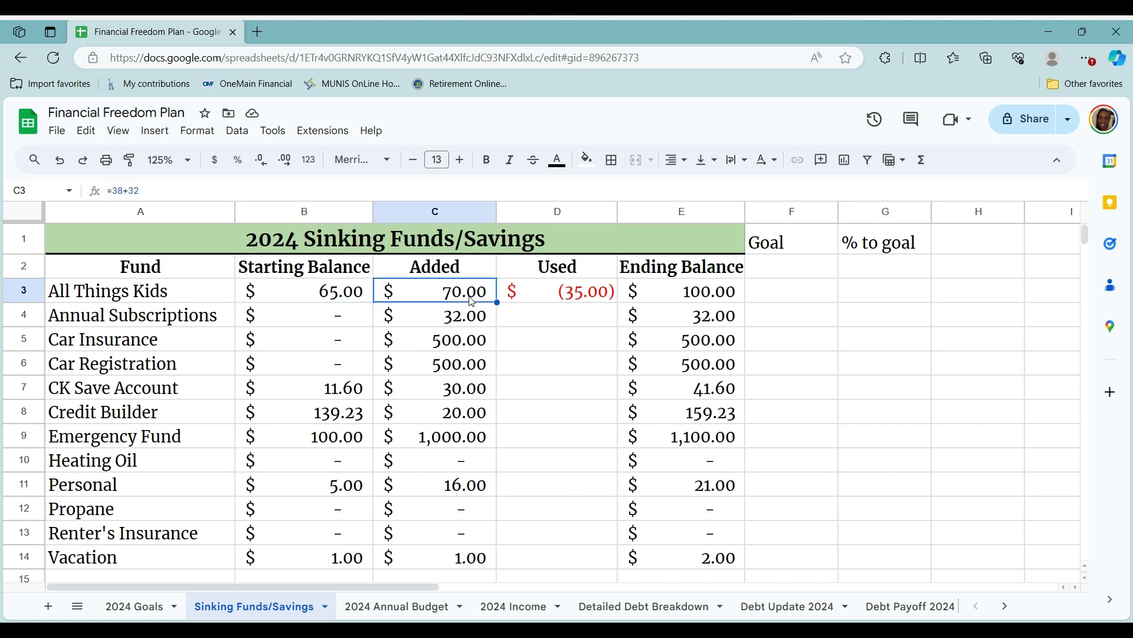
{"action": "left_click", "coordinate": [552, 299]}
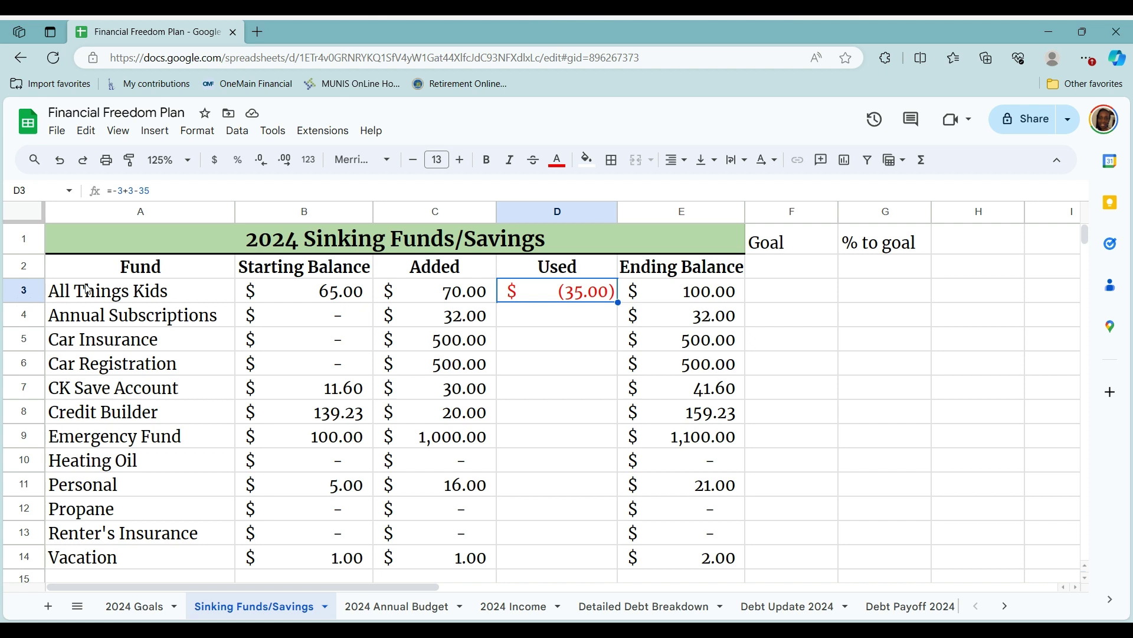
{"action": "left_click", "coordinate": [23, 291]}
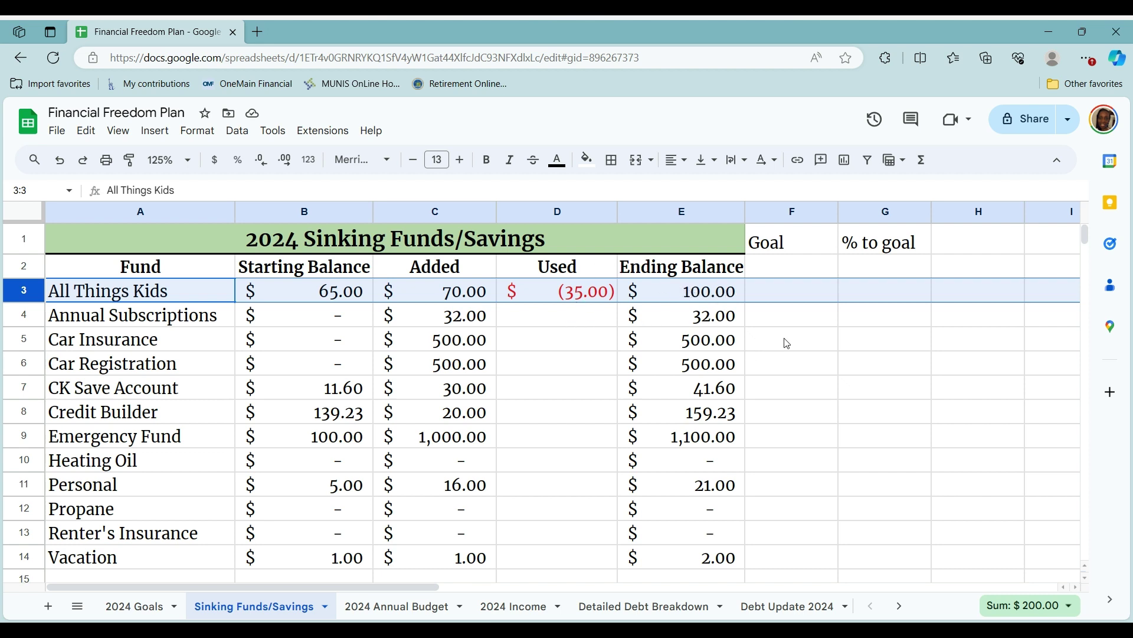
{"action": "left_click", "coordinate": [702, 288]}
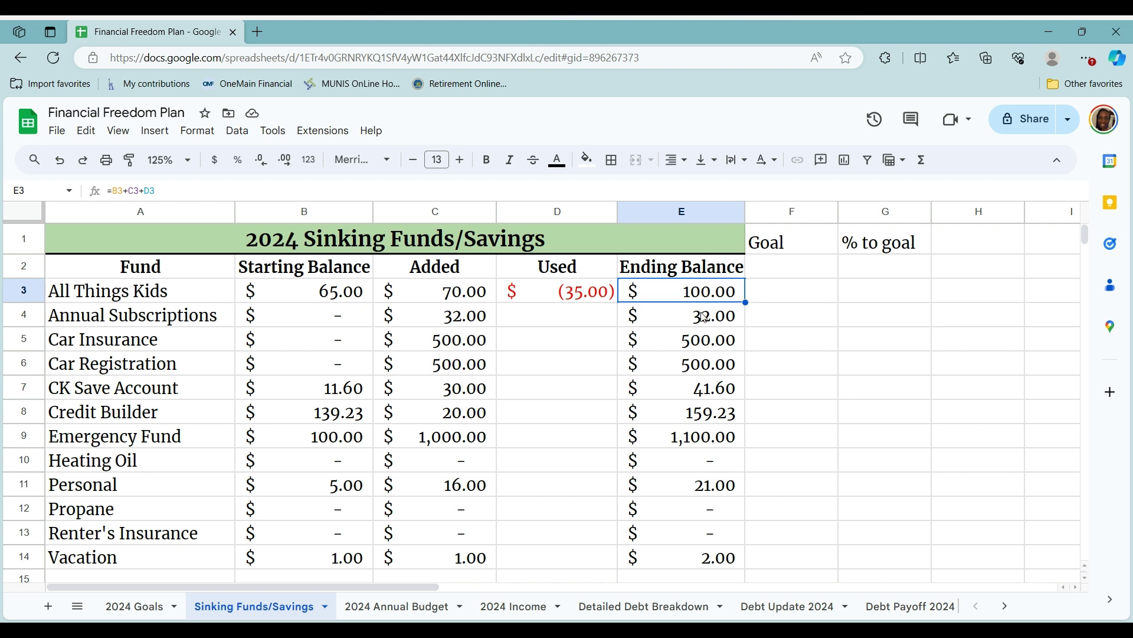
{"action": "left_click", "coordinate": [554, 315]}
{"action": "type", "text": "0"}
{"action": "key", "text": "Return"}
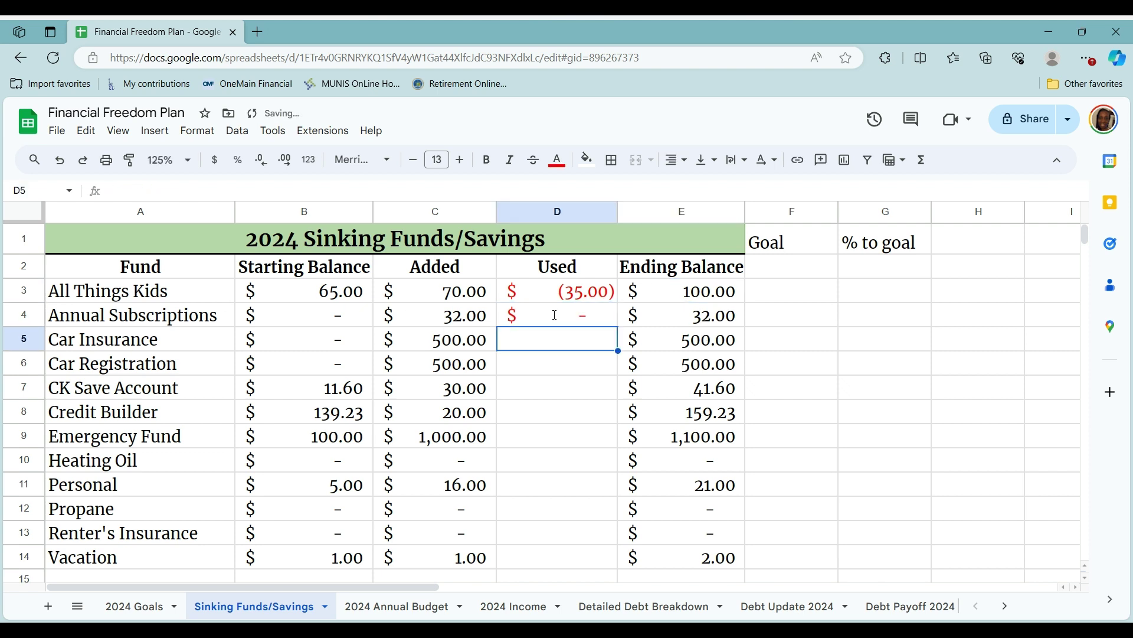
{"action": "left_click", "coordinate": [555, 319]}
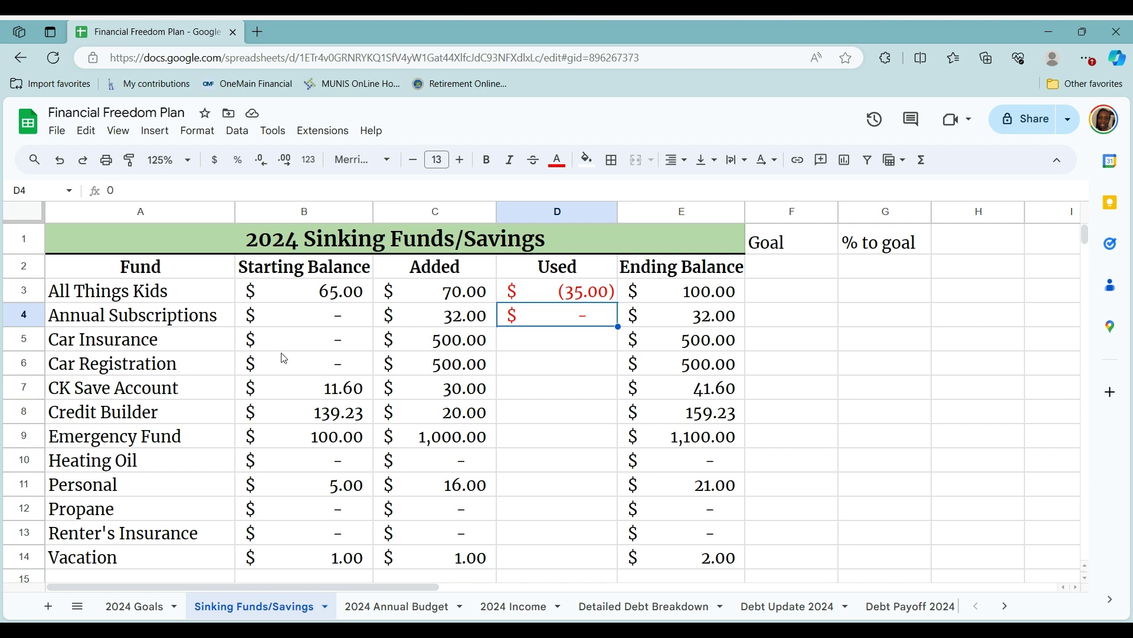
Enter a goal of 500 for All Things Kids and 1500 for Car Insurance
{"action": "left_click", "coordinate": [803, 286]}
{"action": "type", "text": "500"}
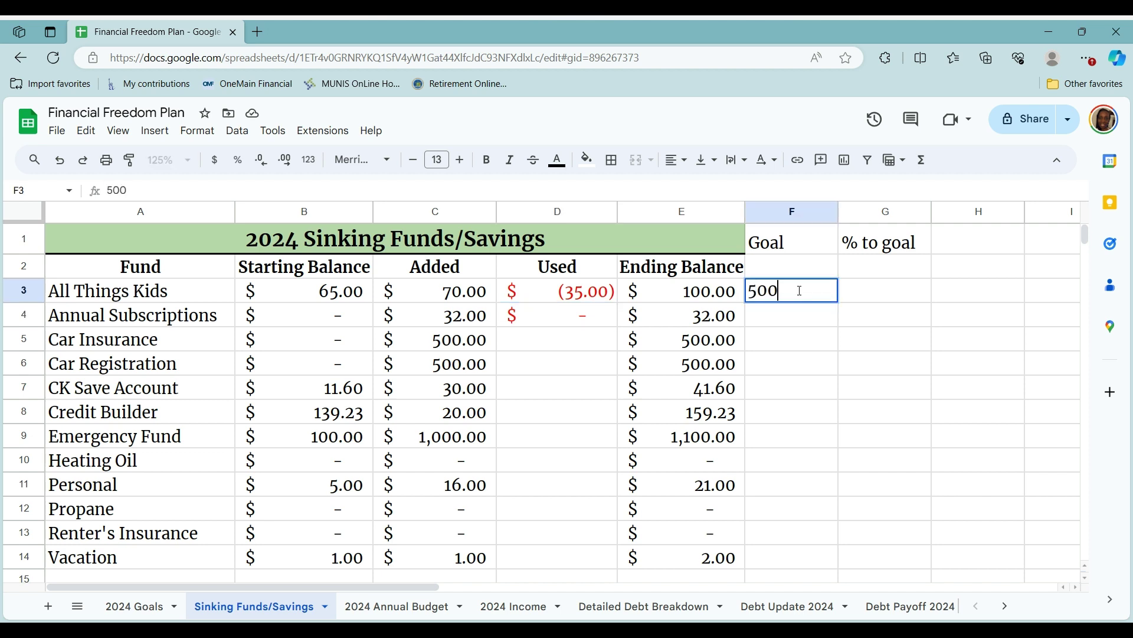
{"action": "key", "text": "Return"}
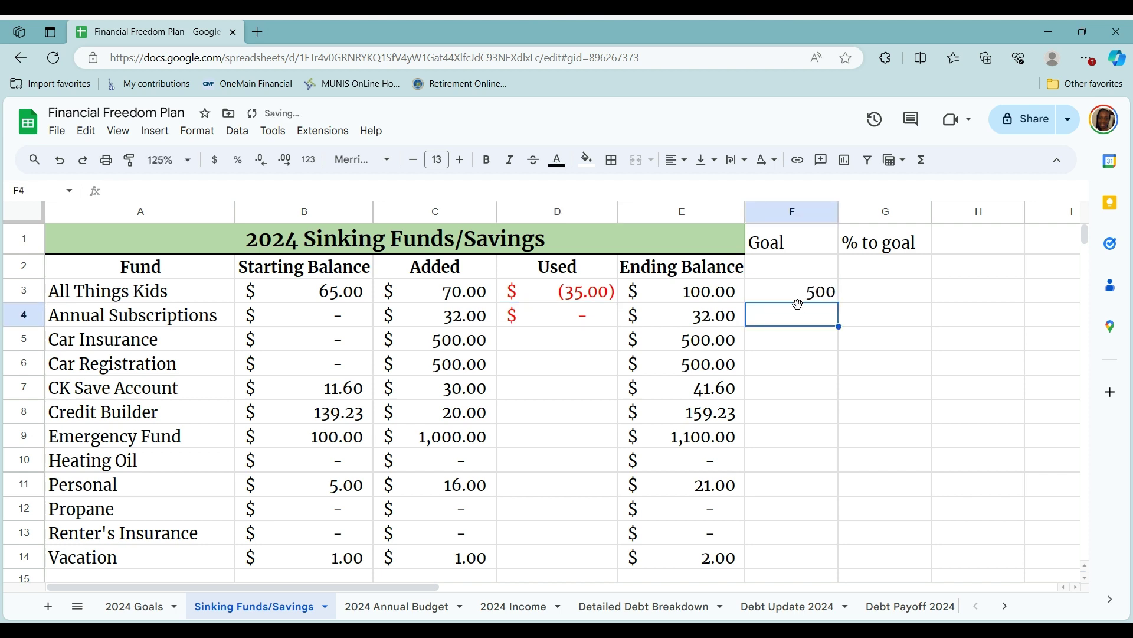
{"action": "left_click", "coordinate": [805, 348]}
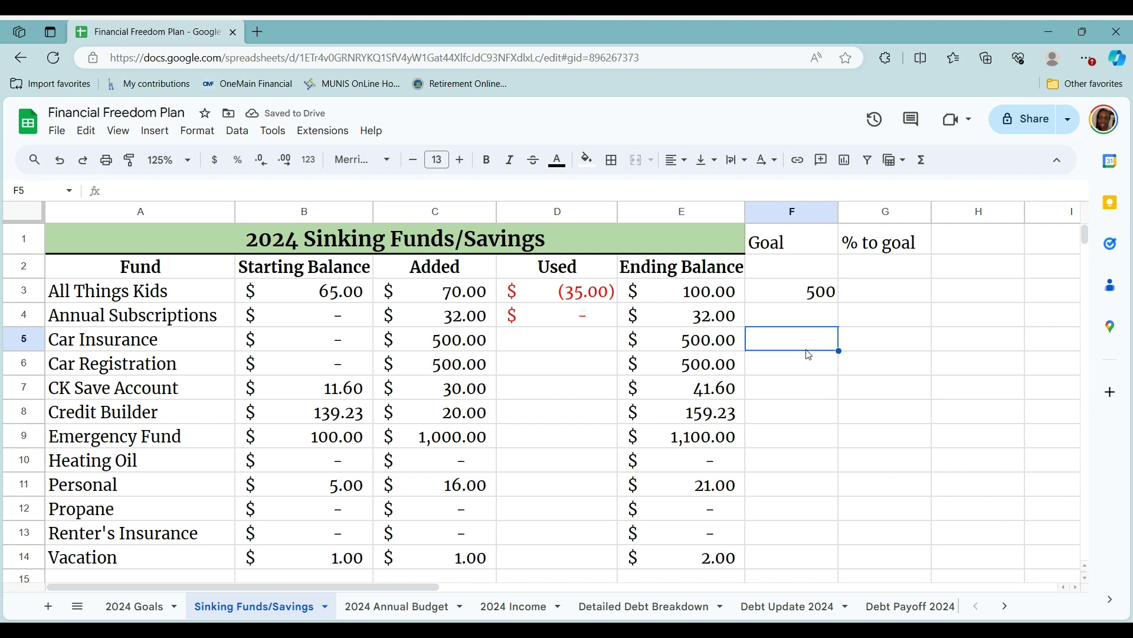
{"action": "type", "text": "1500"}
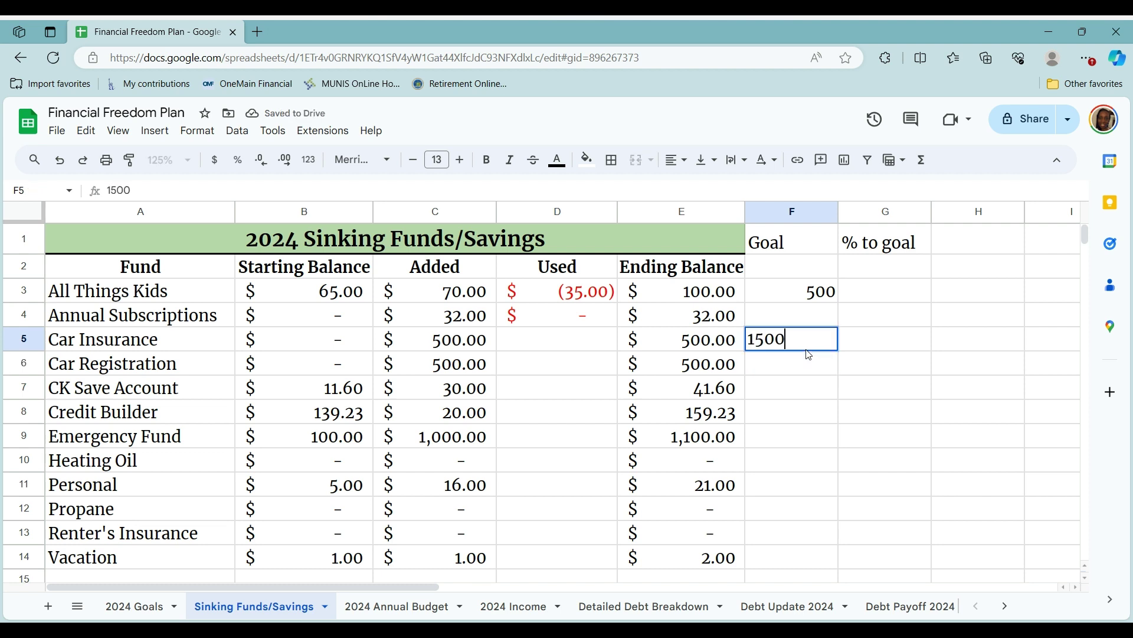
{"action": "left_click", "coordinate": [822, 373]}
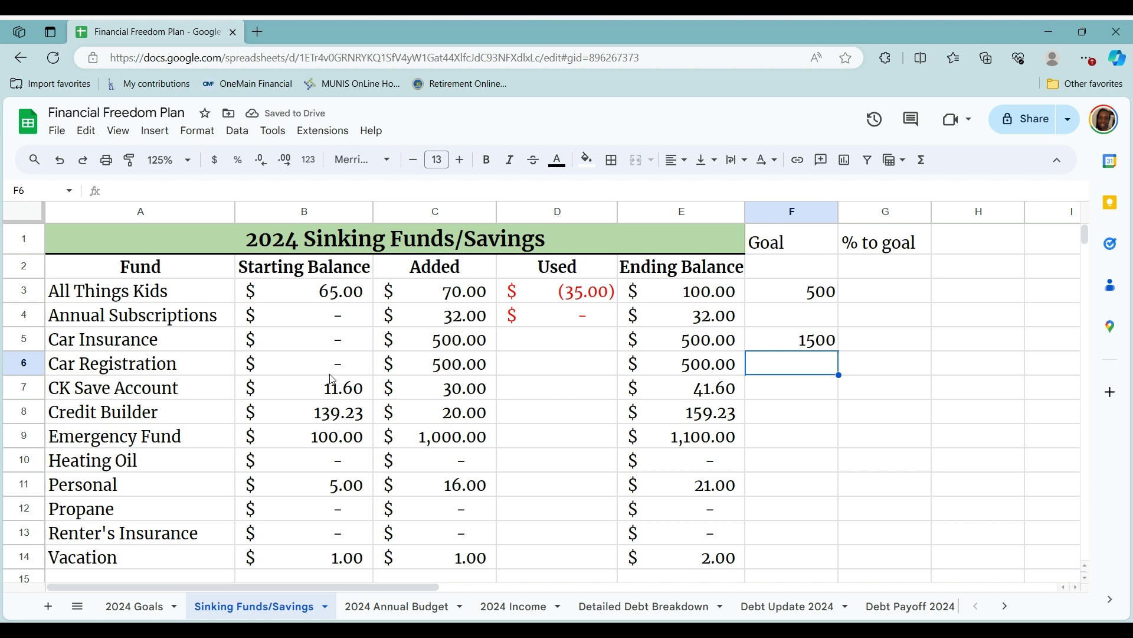
Enter 0 as the used amount for both Car Insurance and Car Registration
{"action": "left_click", "coordinate": [306, 346]}
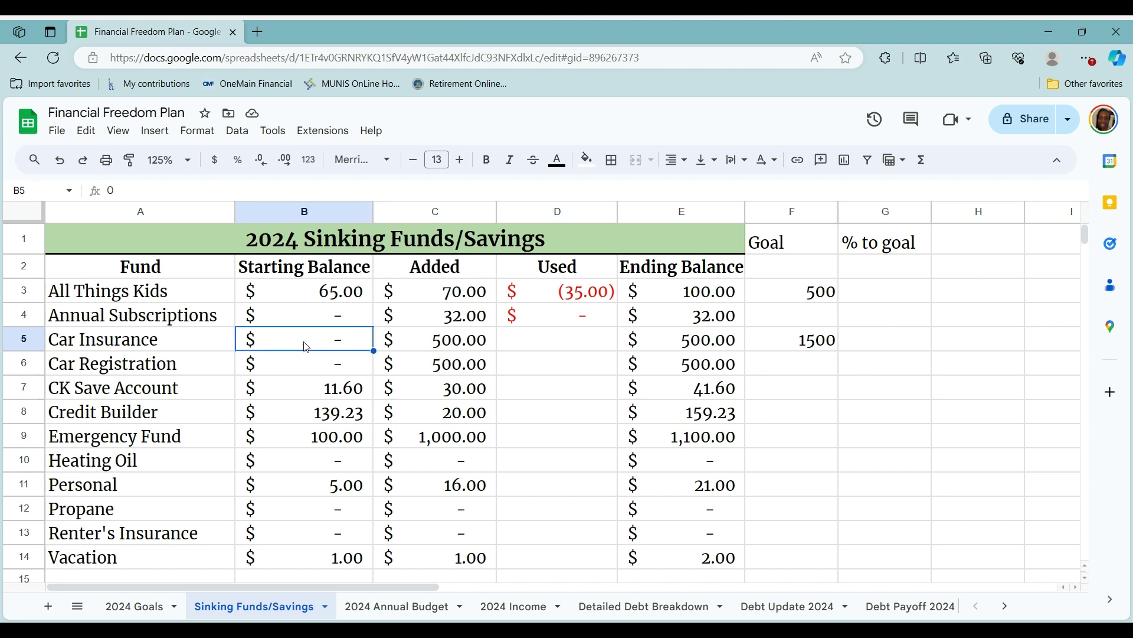
{"action": "left_click", "coordinate": [466, 352]}
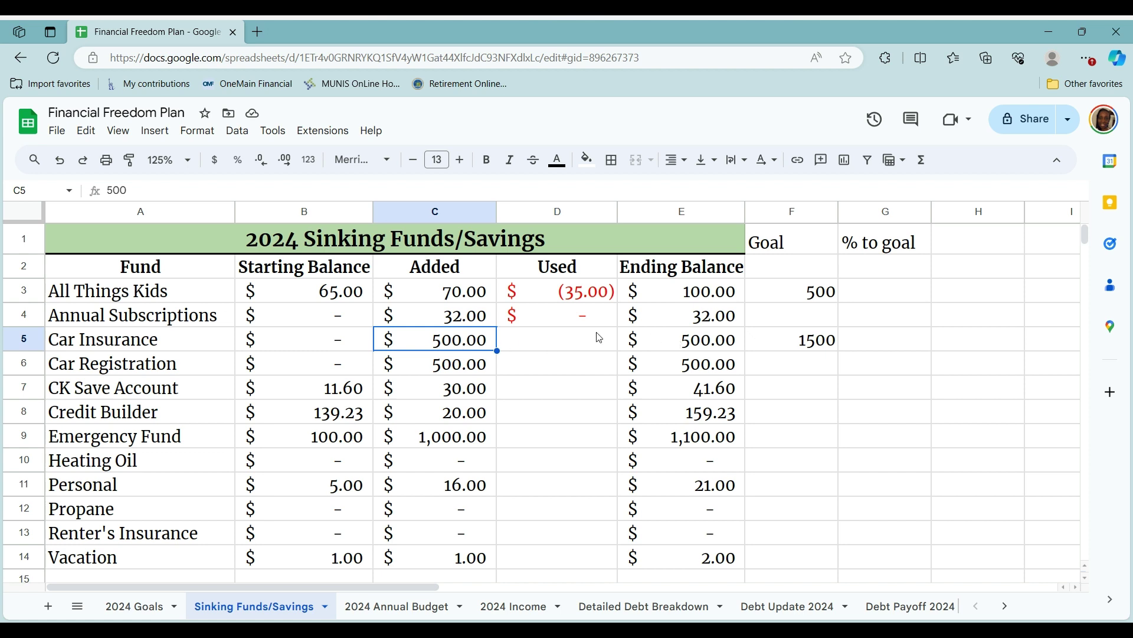
{"action": "left_click", "coordinate": [581, 339]}
{"action": "type", "text": "0"}
{"action": "key", "text": "Return"}
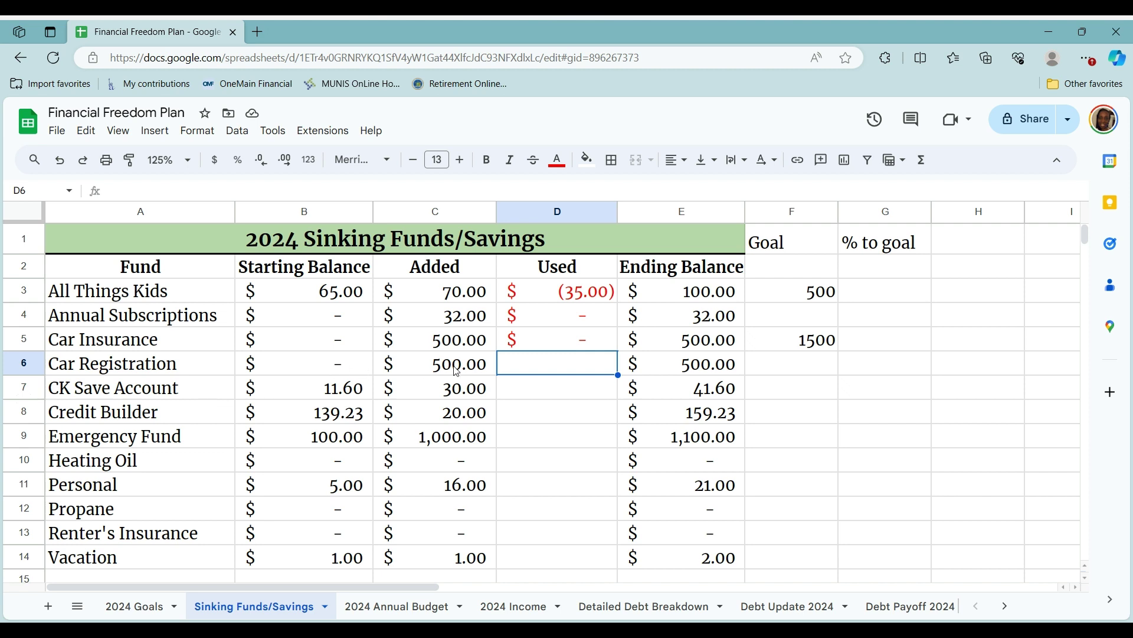
{"action": "type", "text": "0"}
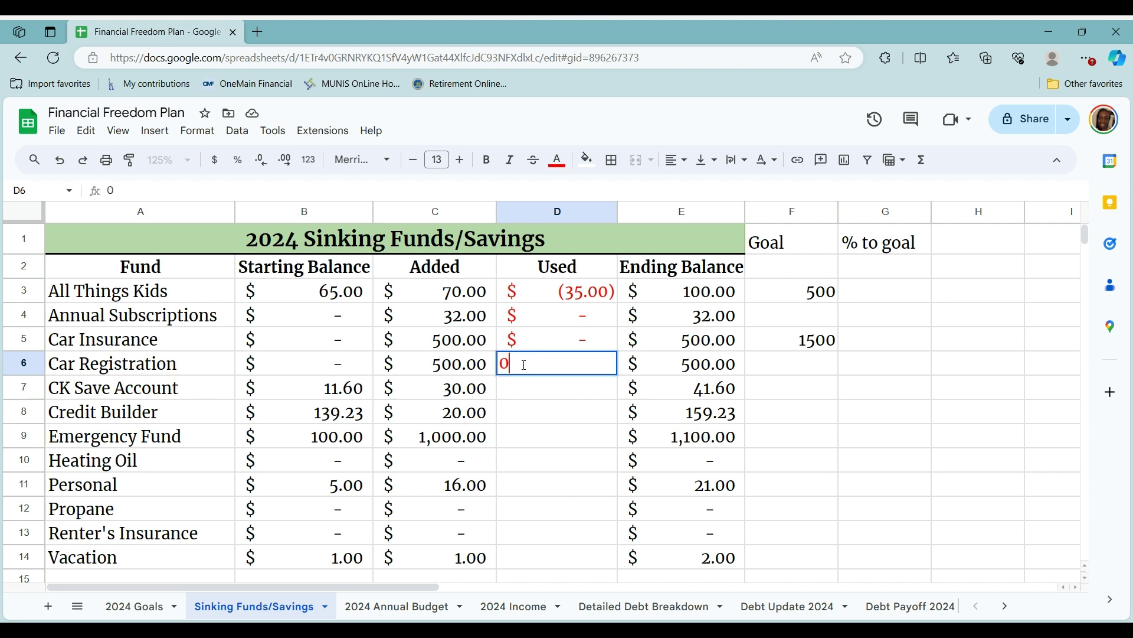
Enter a goal of 500 for Car Registration
{"action": "left_click", "coordinate": [786, 365]}
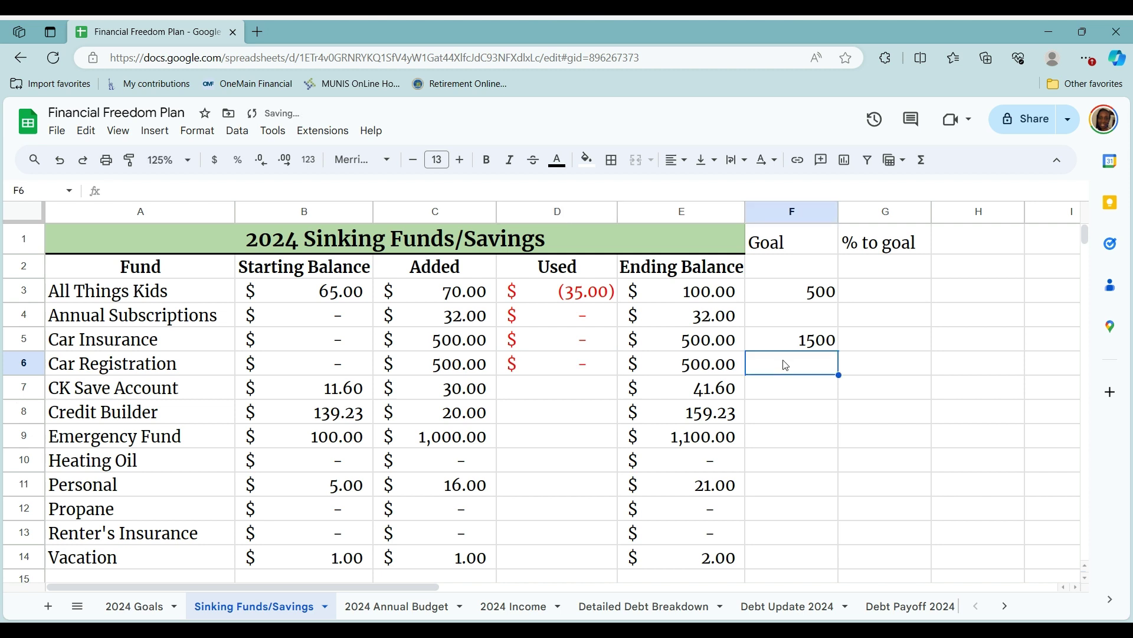
{"action": "type", "text": "500"}
{"action": "left_click", "coordinate": [965, 439]}
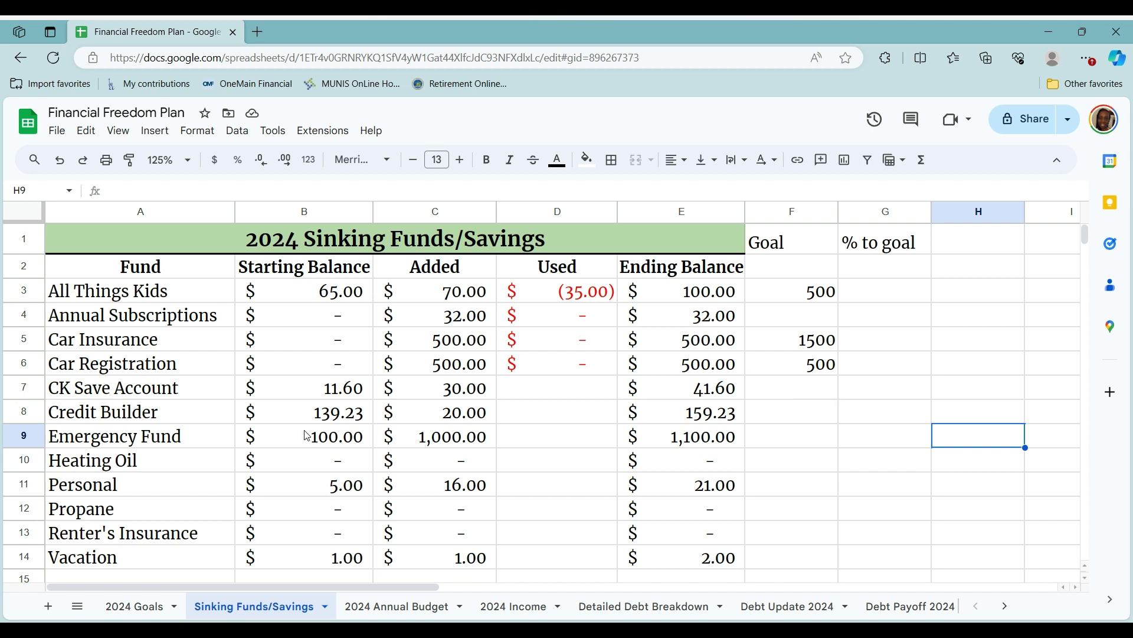
Enter 0 as the used amount for CK Save Account and review its row
{"action": "left_click", "coordinate": [292, 396]}
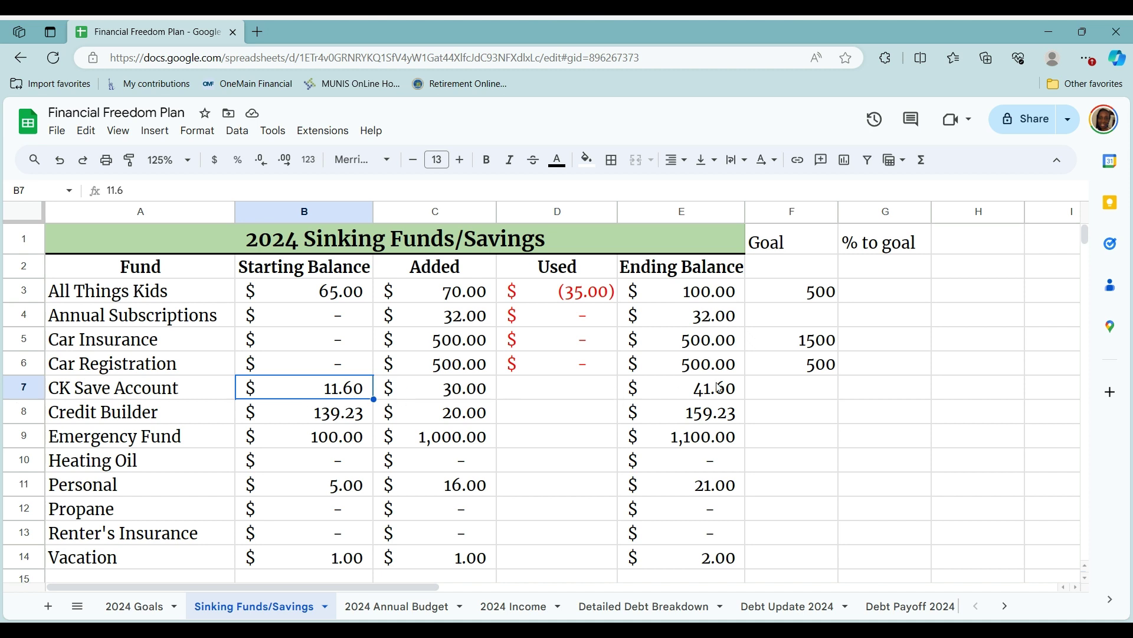
{"action": "left_click", "coordinate": [551, 400]}
{"action": "type", "text": "0"}
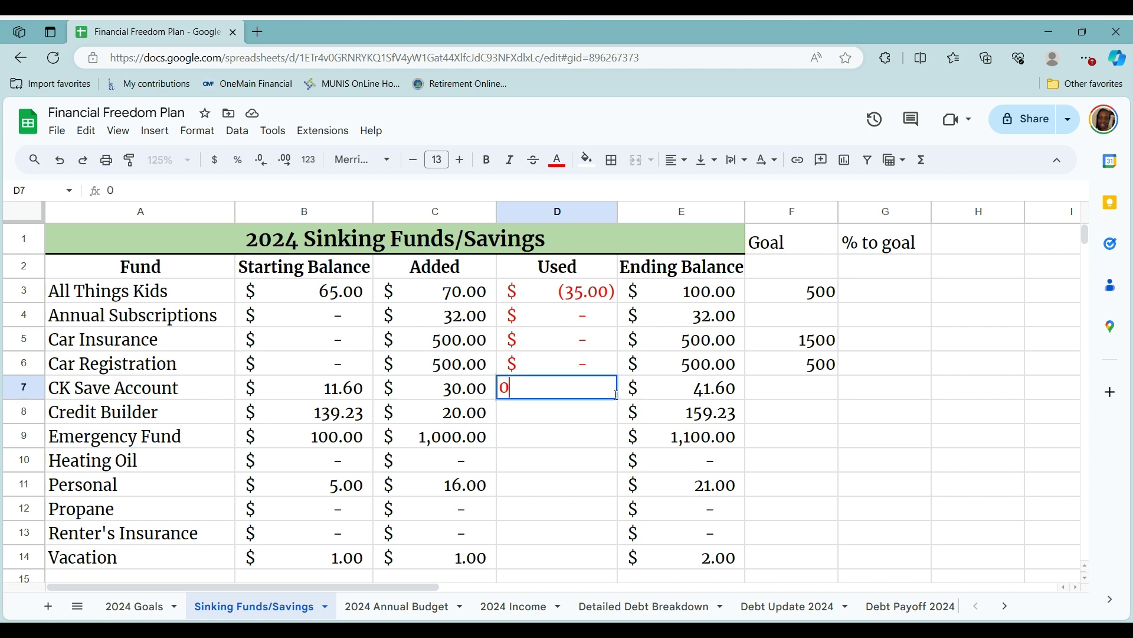
{"action": "left_click", "coordinate": [843, 409]}
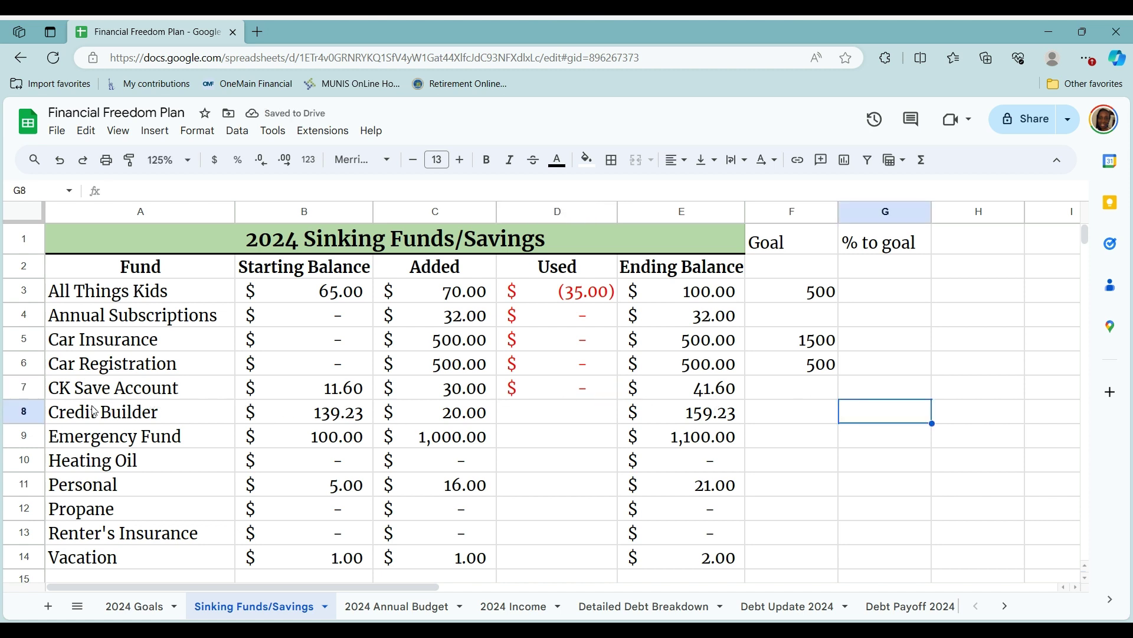
{"action": "left_click", "coordinate": [25, 387]}
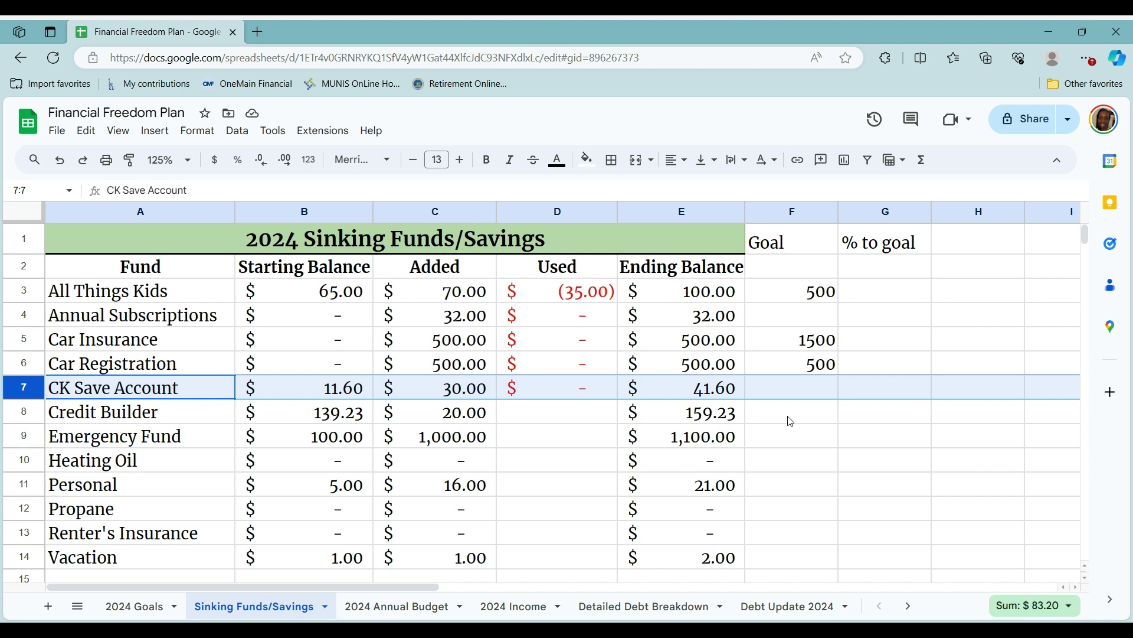
{"action": "left_click", "coordinate": [941, 444]}
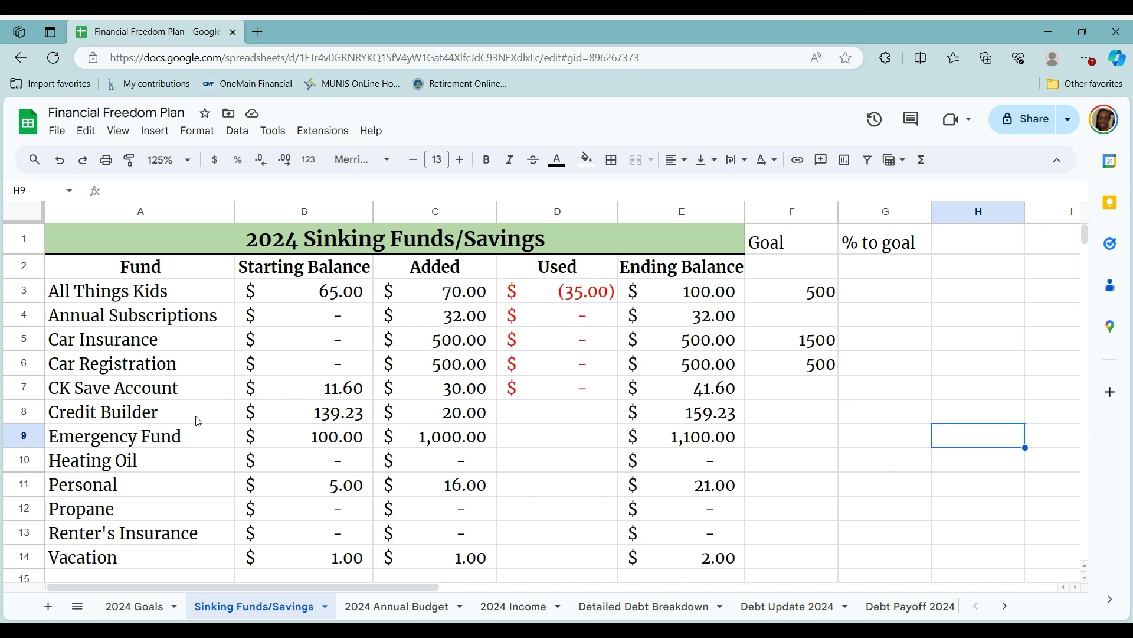
Review the Credit Builder row and enter 0 as its used amount
{"action": "left_click", "coordinate": [77, 418]}
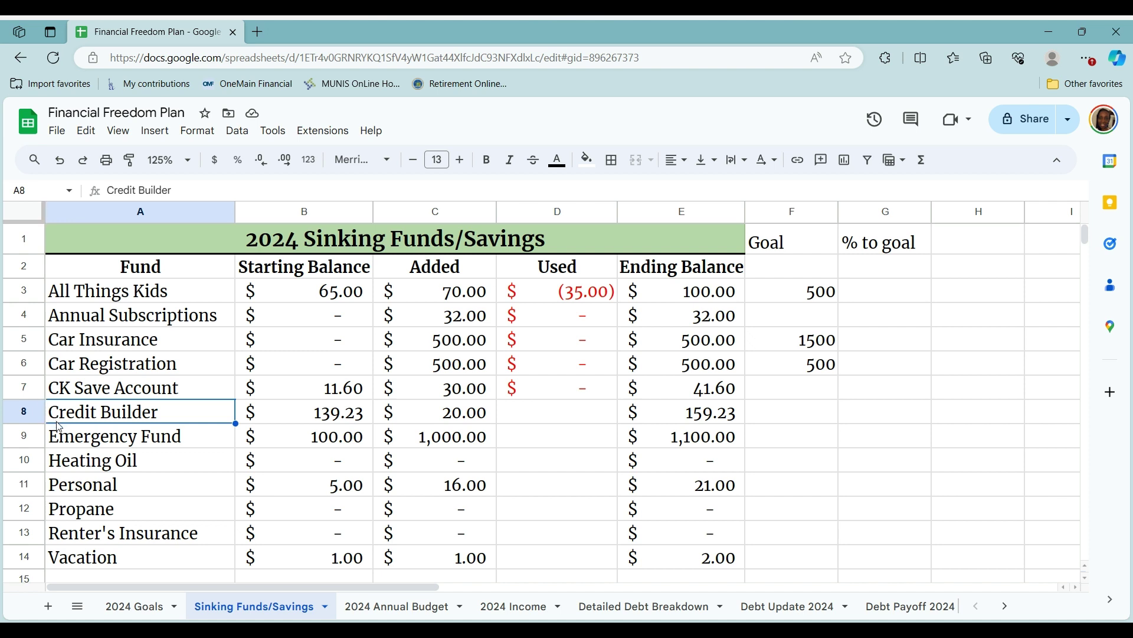
{"action": "left_click", "coordinate": [32, 418]}
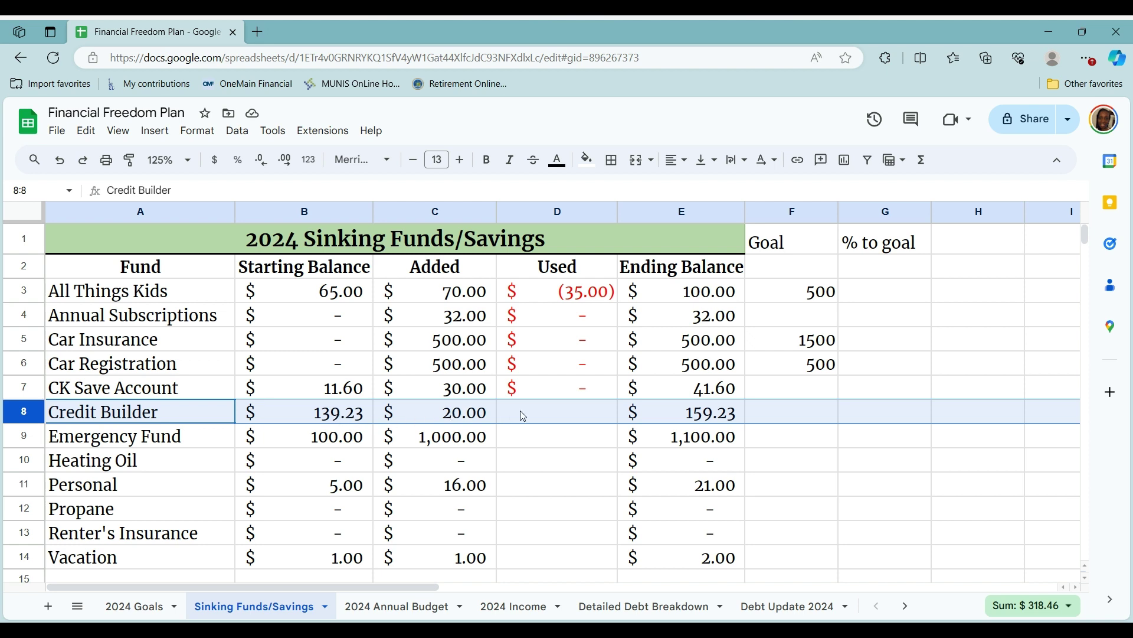
{"action": "left_click", "coordinate": [557, 418]}
{"action": "type", "text": "0"}
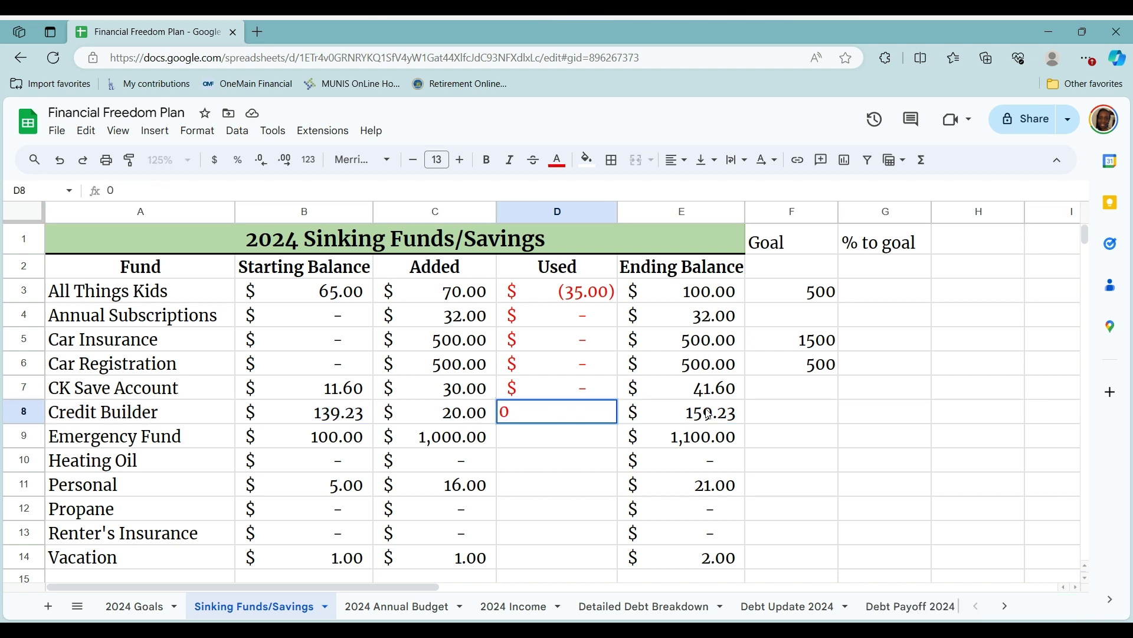
{"action": "key", "text": "Tab"}
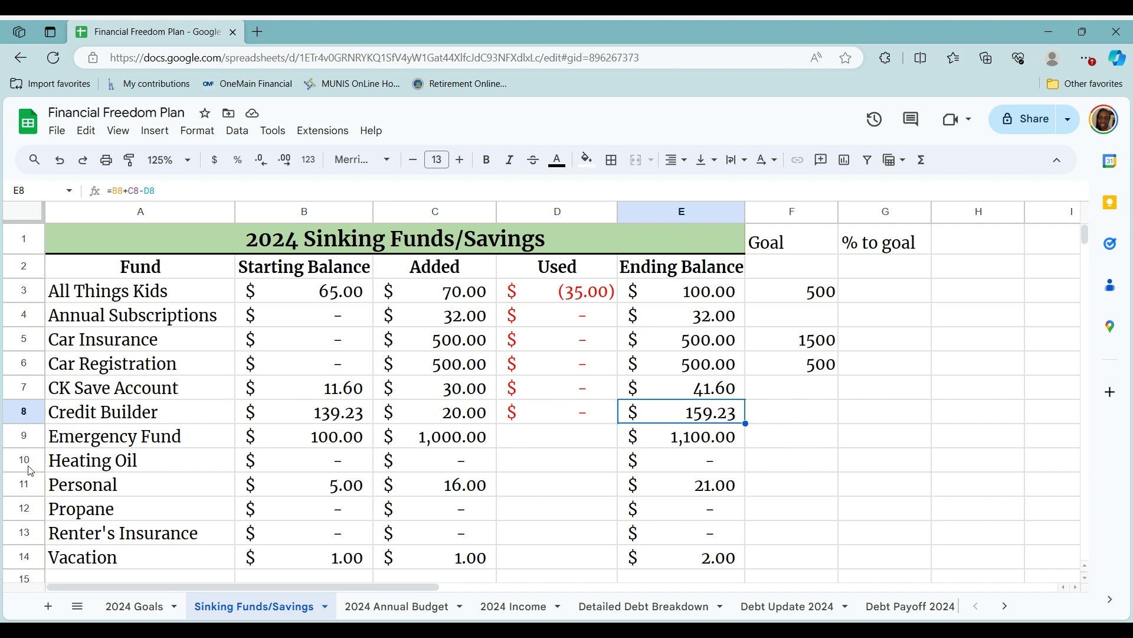
Review the Emergency Fund row and enter 0 as its used amount
{"action": "left_click", "coordinate": [22, 435]}
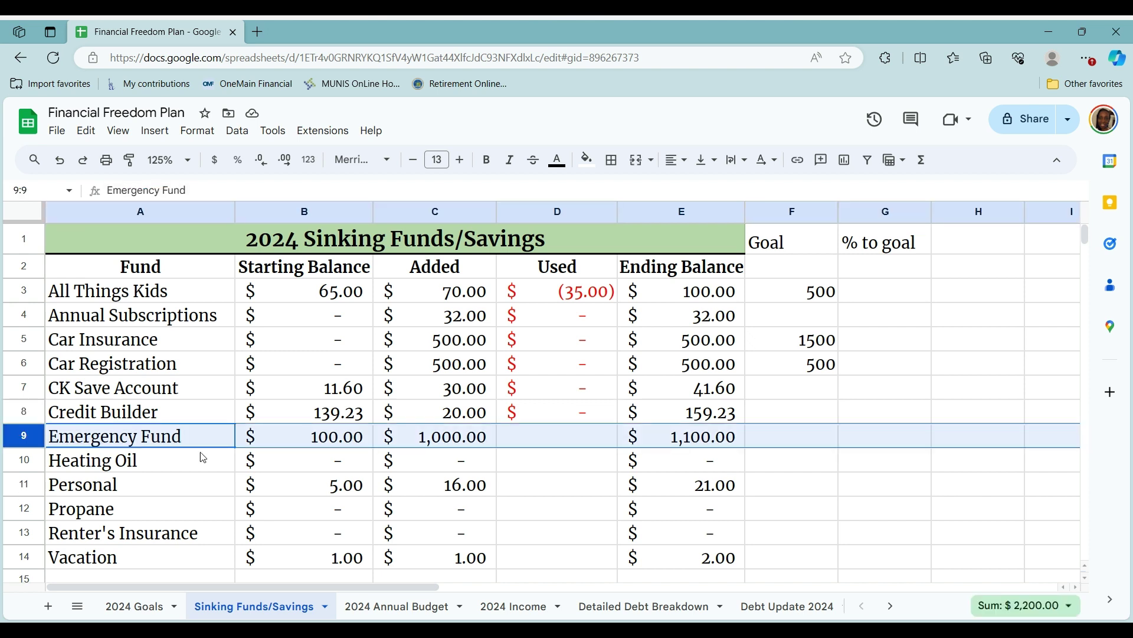
{"action": "left_click", "coordinate": [290, 446]}
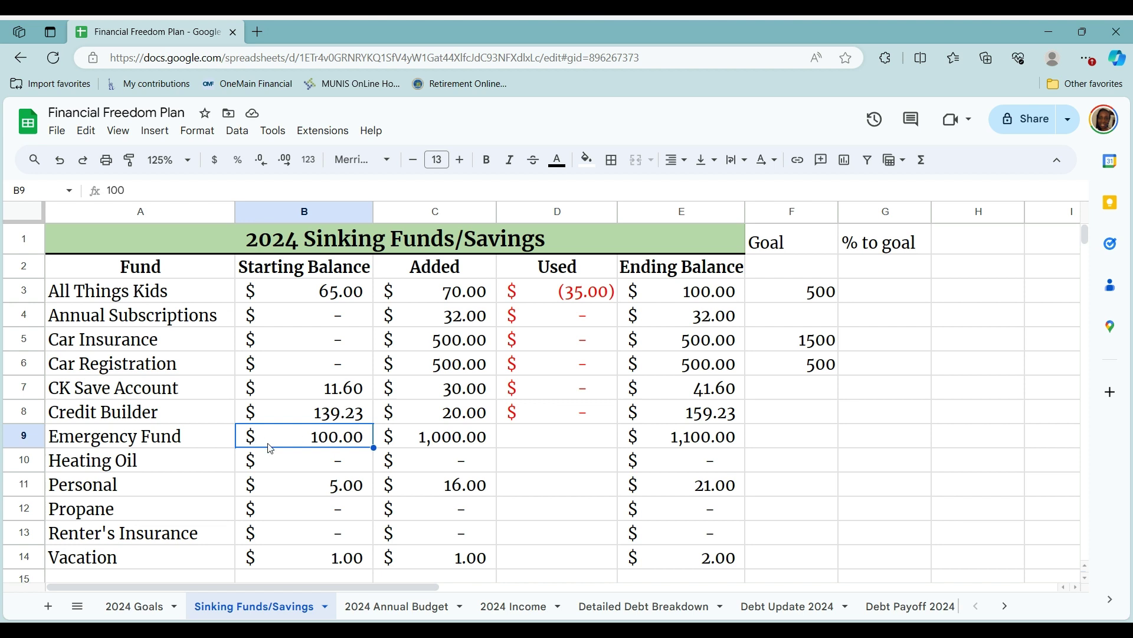
{"action": "left_click", "coordinate": [427, 444]}
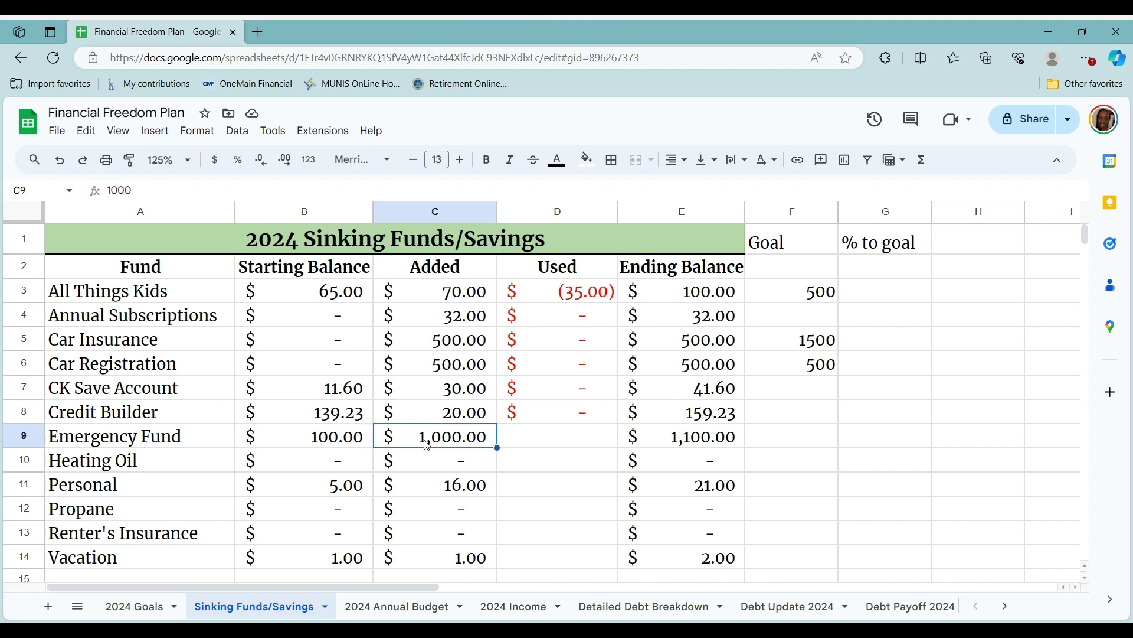
{"action": "left_click", "coordinate": [570, 439]}
{"action": "type", "text": "0"}
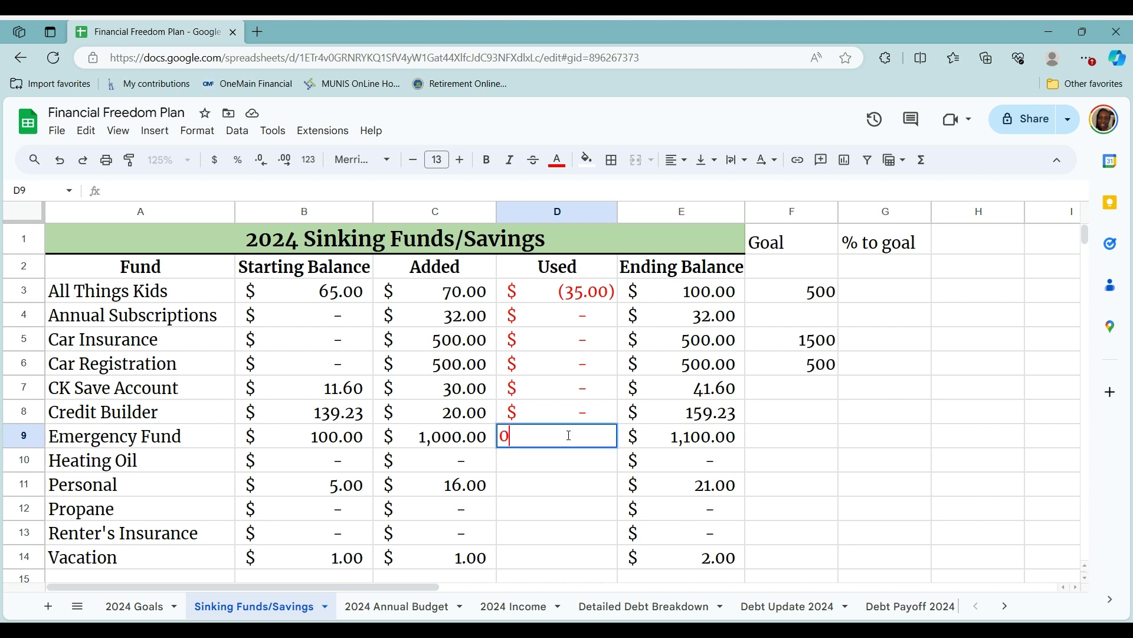
{"action": "left_click", "coordinate": [711, 450]}
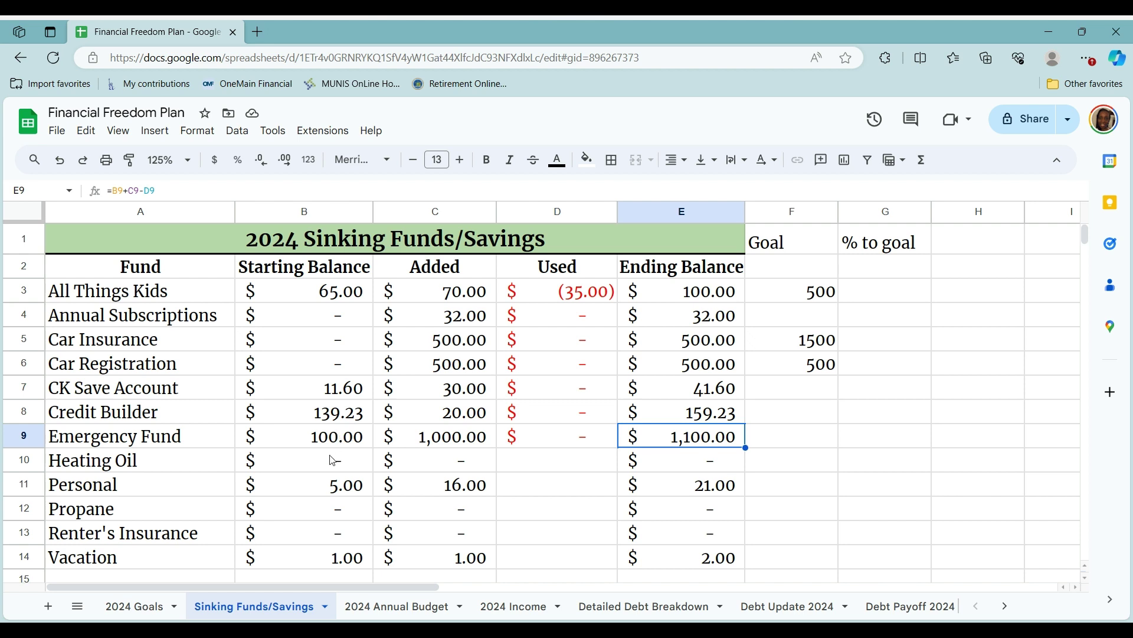
Enter a goal of 2000 for the Emergency Fund
{"action": "left_click", "coordinate": [312, 442]}
{"action": "left_click", "coordinate": [445, 435]}
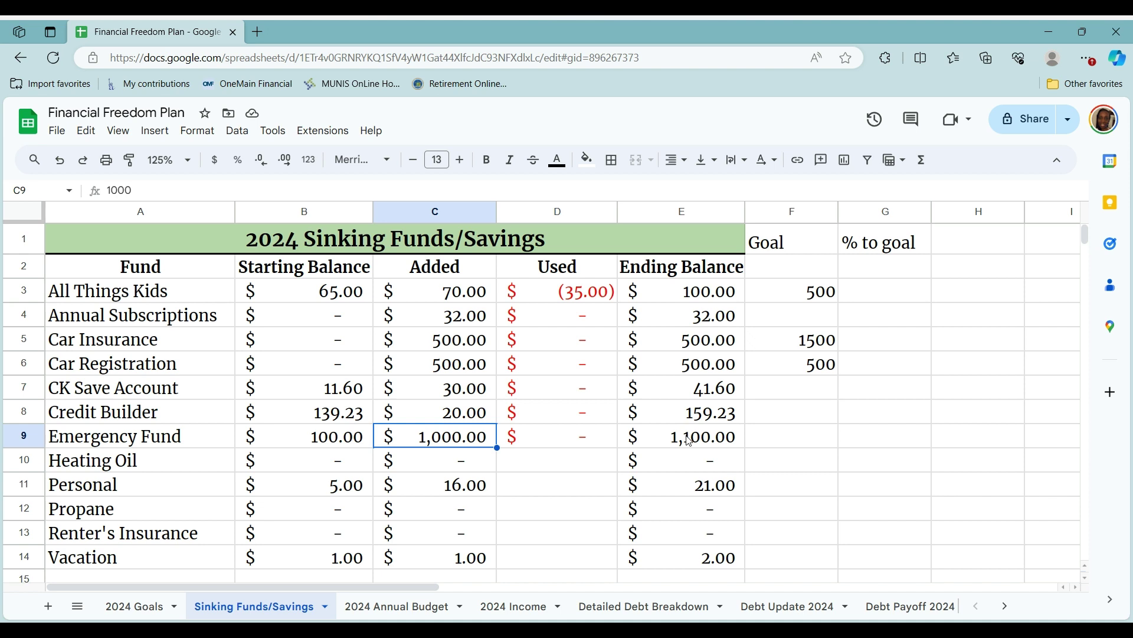
{"action": "left_click", "coordinate": [779, 442]}
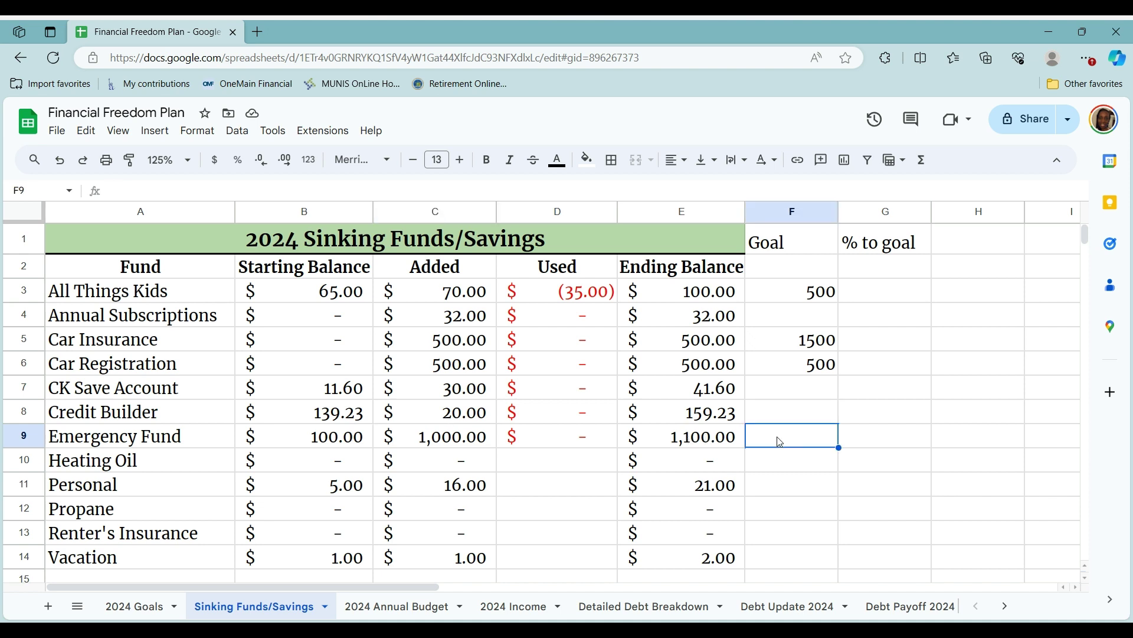
{"action": "type", "text": "2000"}
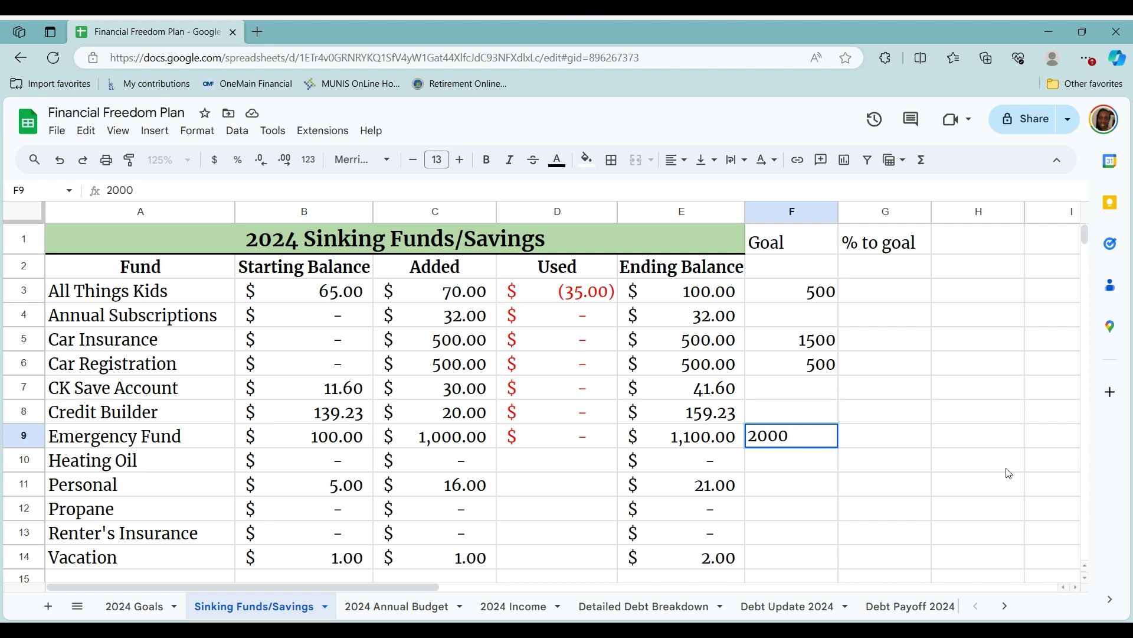
{"action": "left_click", "coordinate": [863, 488]}
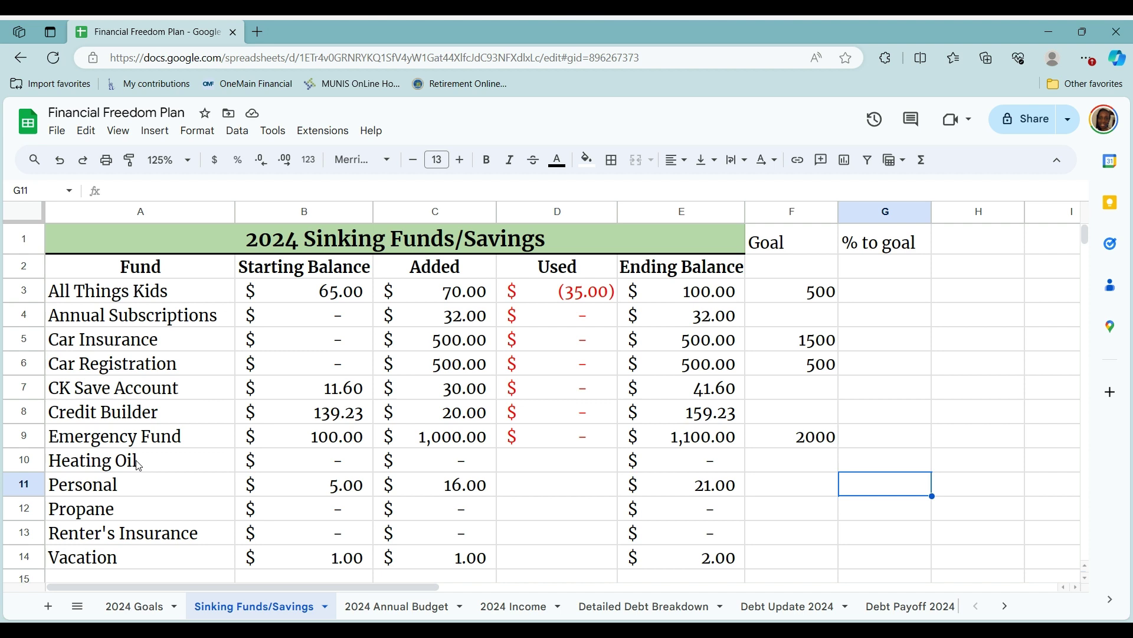
Enter 0 as the used amount for Heating Oil
{"action": "left_click", "coordinate": [106, 470]}
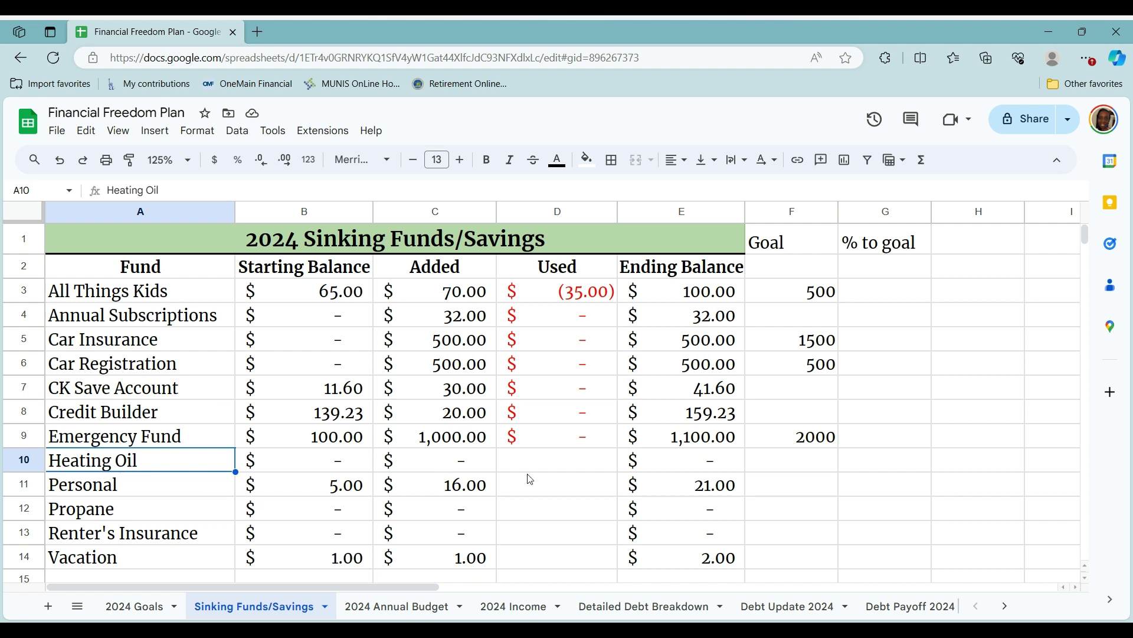
{"action": "left_click", "coordinate": [547, 471]}
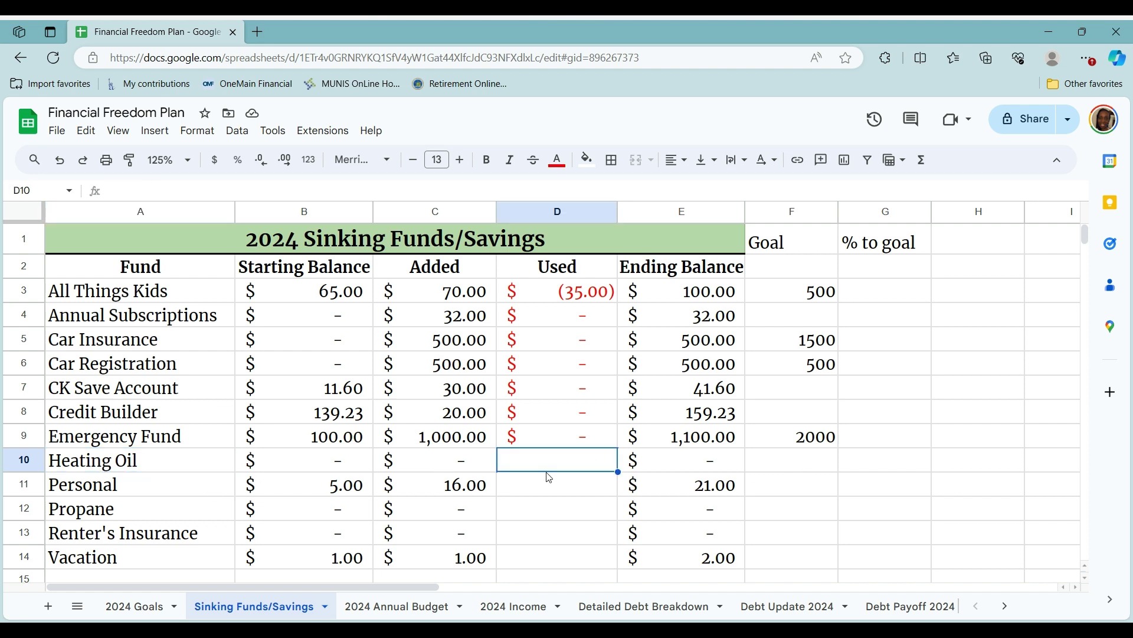
{"action": "type", "text": "0"}
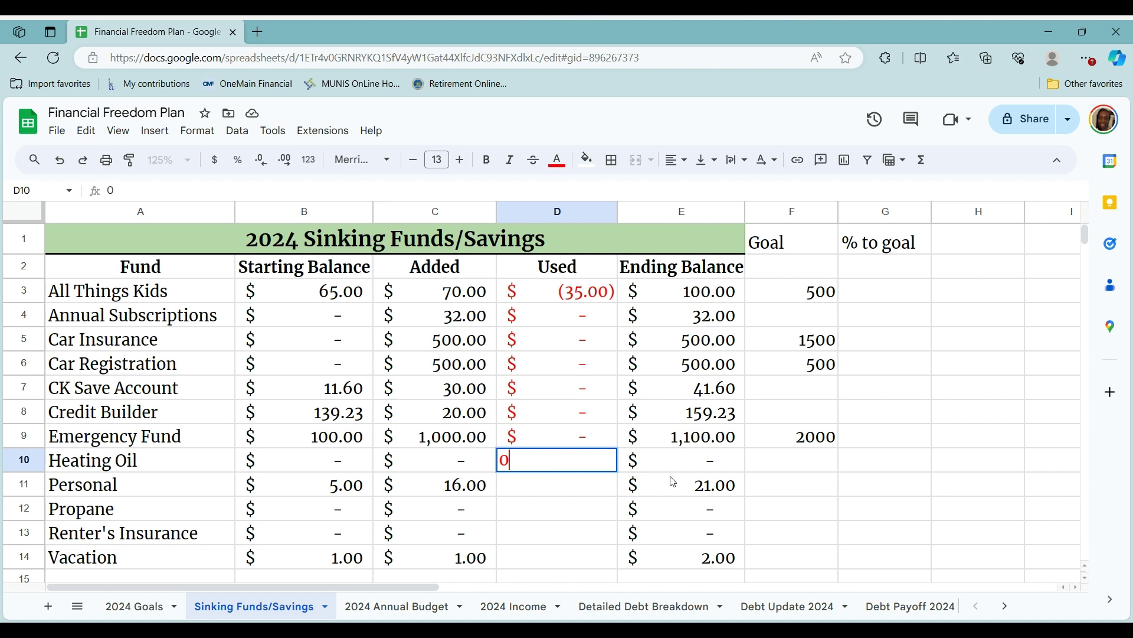
{"action": "left_click", "coordinate": [281, 484]}
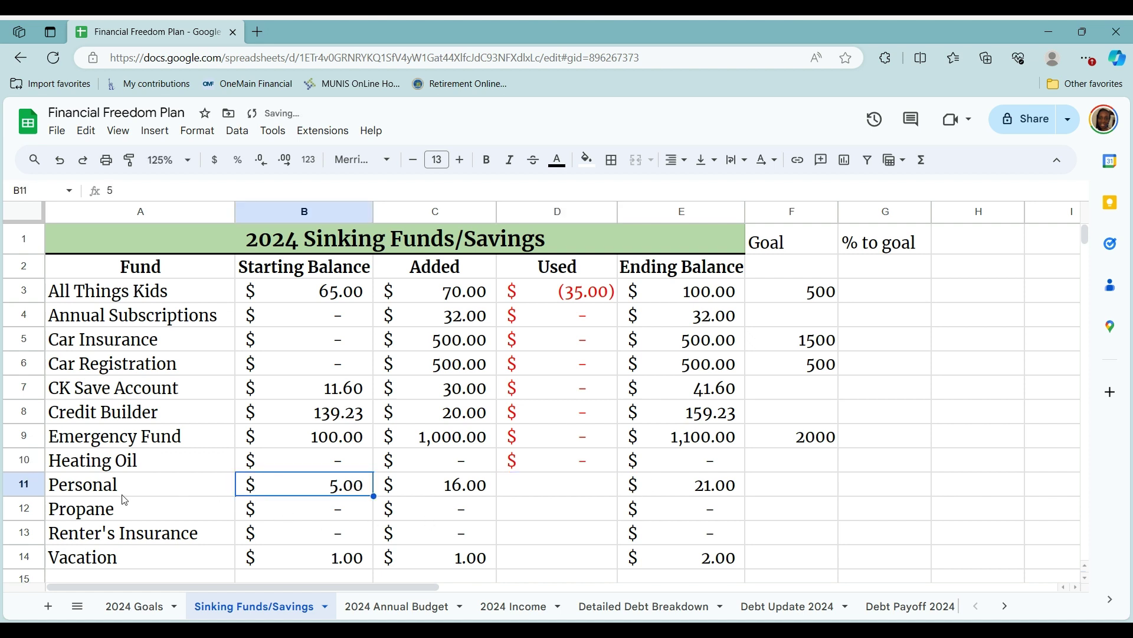
Review the starting balance and added amount for Personal, and enter 0 as its used amount
{"action": "left_click", "coordinate": [117, 495]}
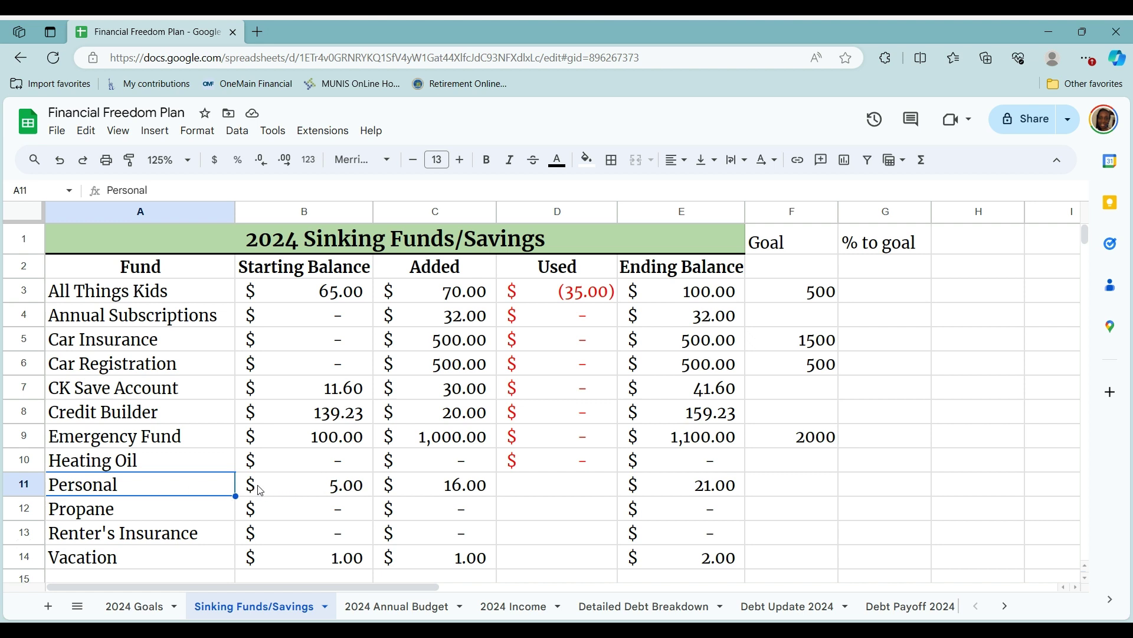
{"action": "left_click", "coordinate": [275, 490]}
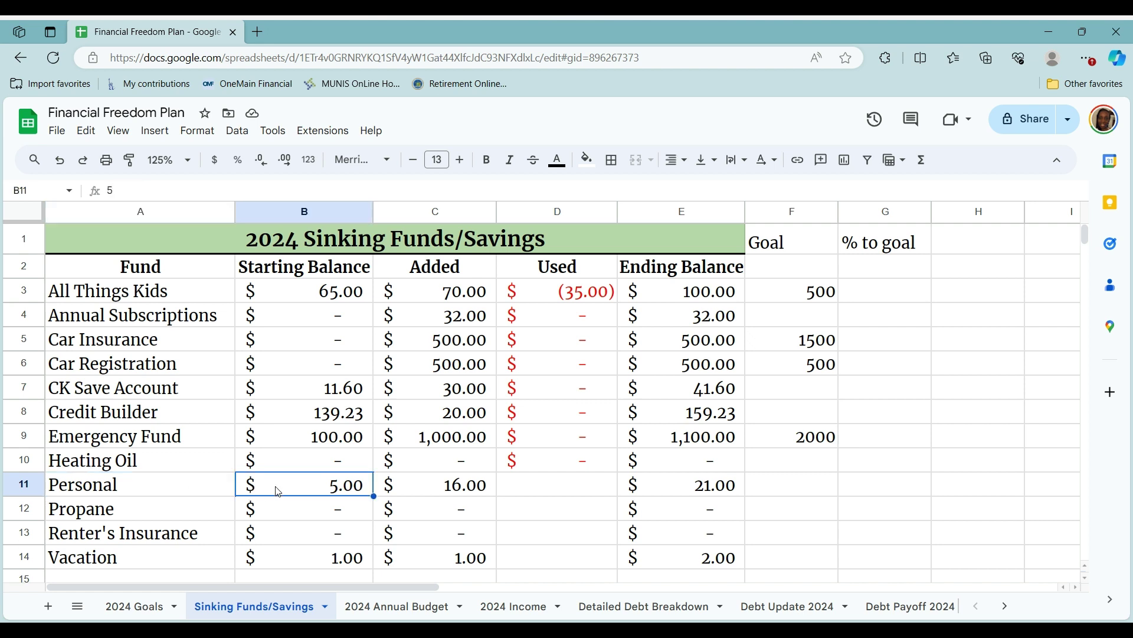
{"action": "left_click", "coordinate": [423, 484]}
{"action": "left_click", "coordinate": [564, 487]}
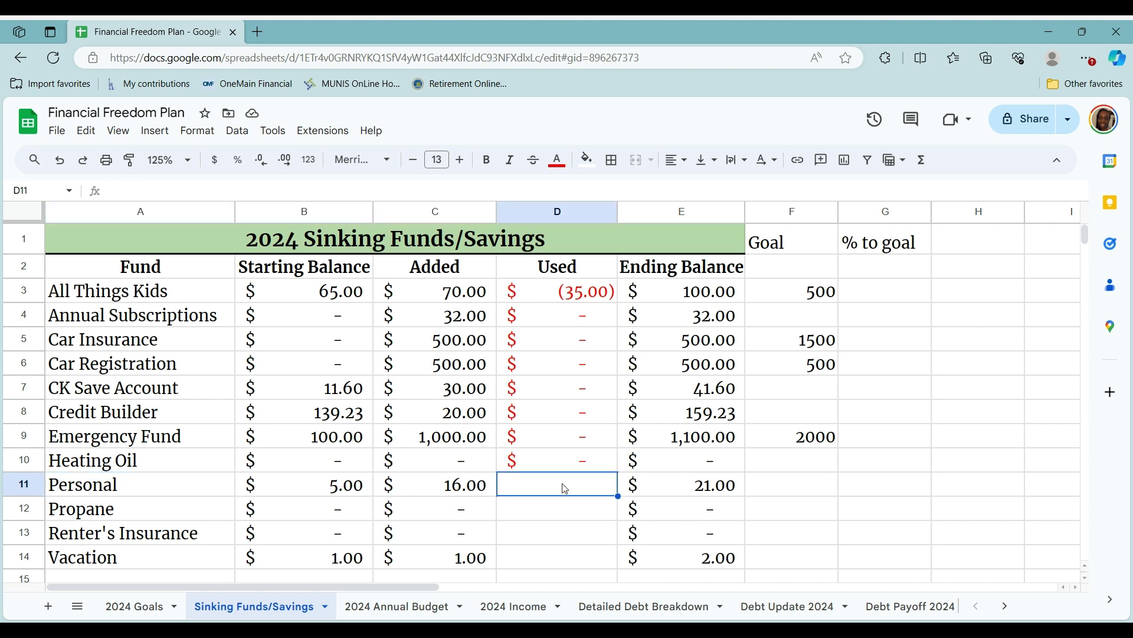
{"action": "type", "text": "0"}
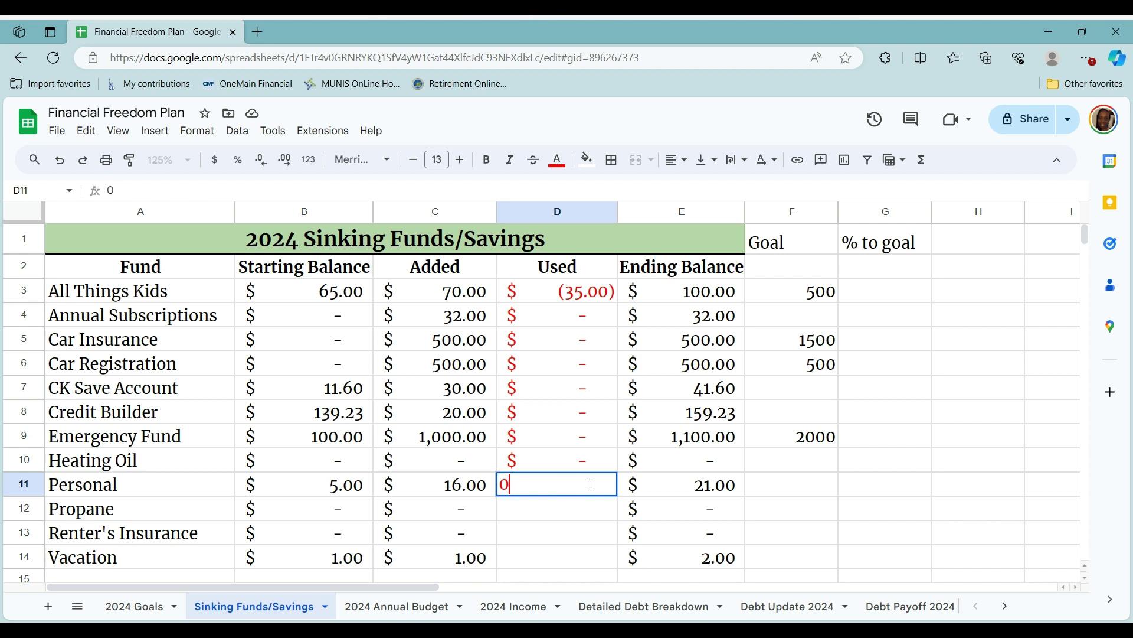
{"action": "left_click", "coordinate": [780, 499]}
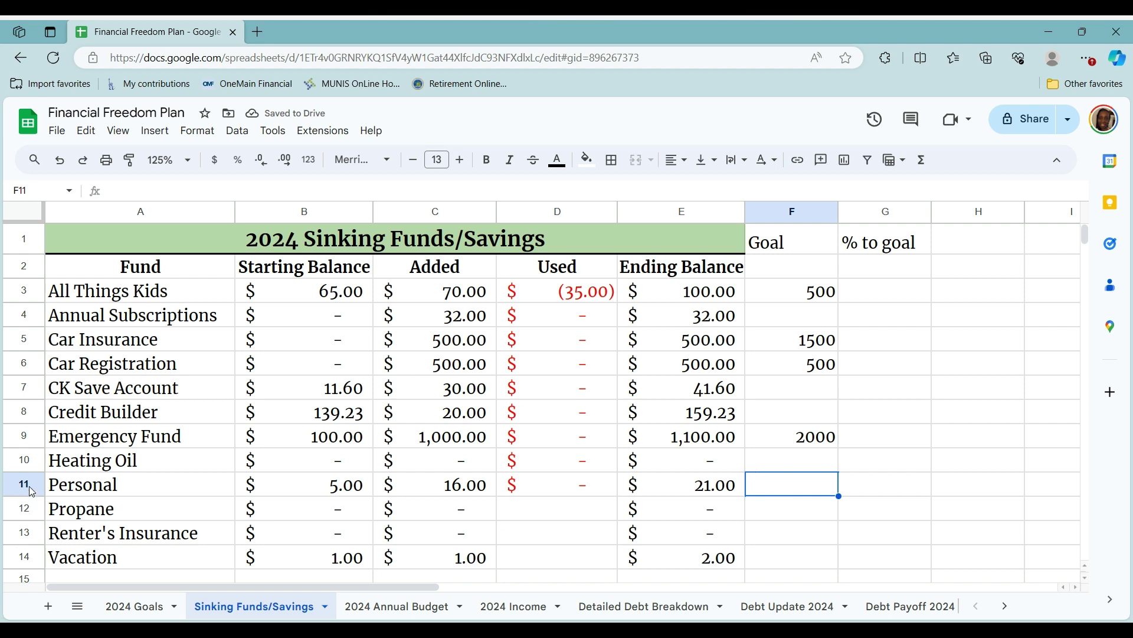
Review the Propane row and enter 0 as its used amount
{"action": "left_click", "coordinate": [192, 515]}
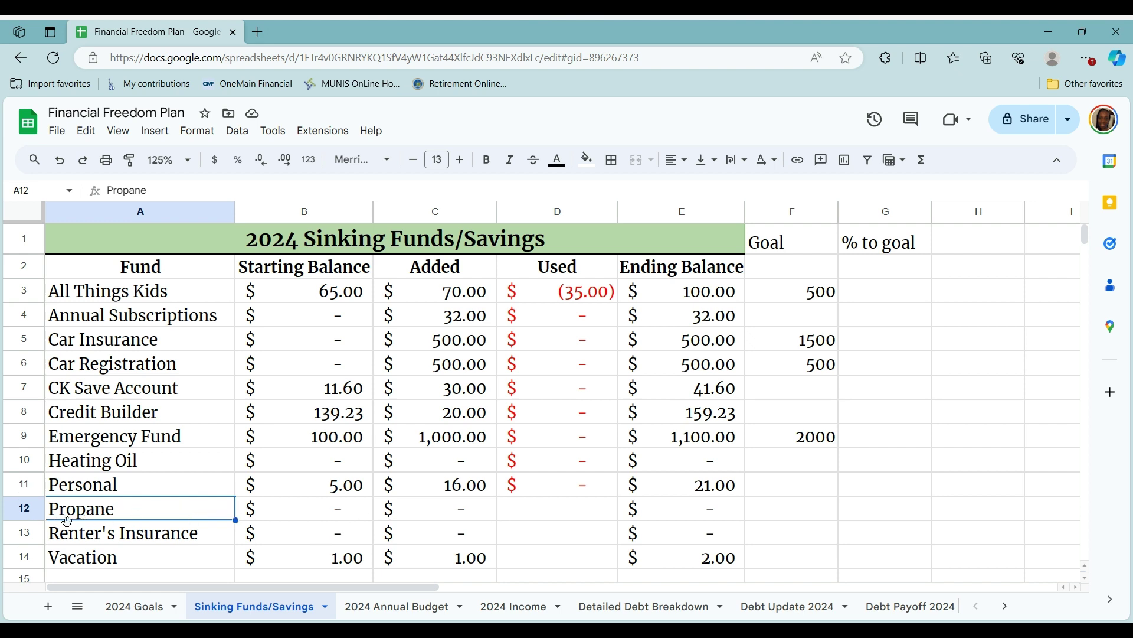
{"action": "left_click", "coordinate": [25, 508]}
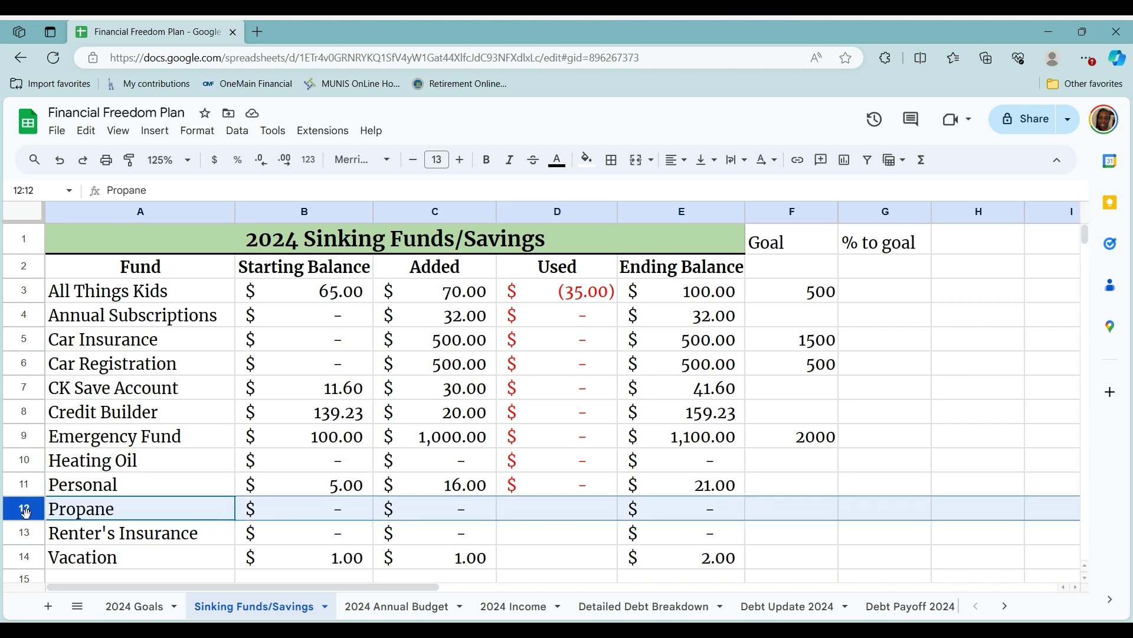
{"action": "left_click", "coordinate": [801, 503]}
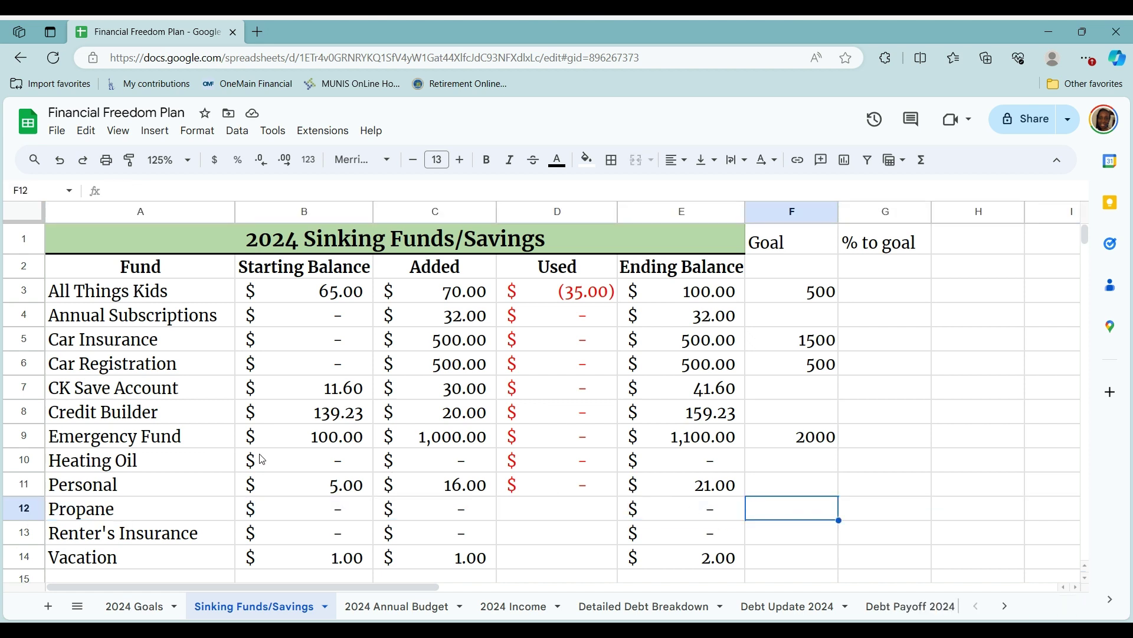
{"action": "left_click", "coordinate": [301, 511]}
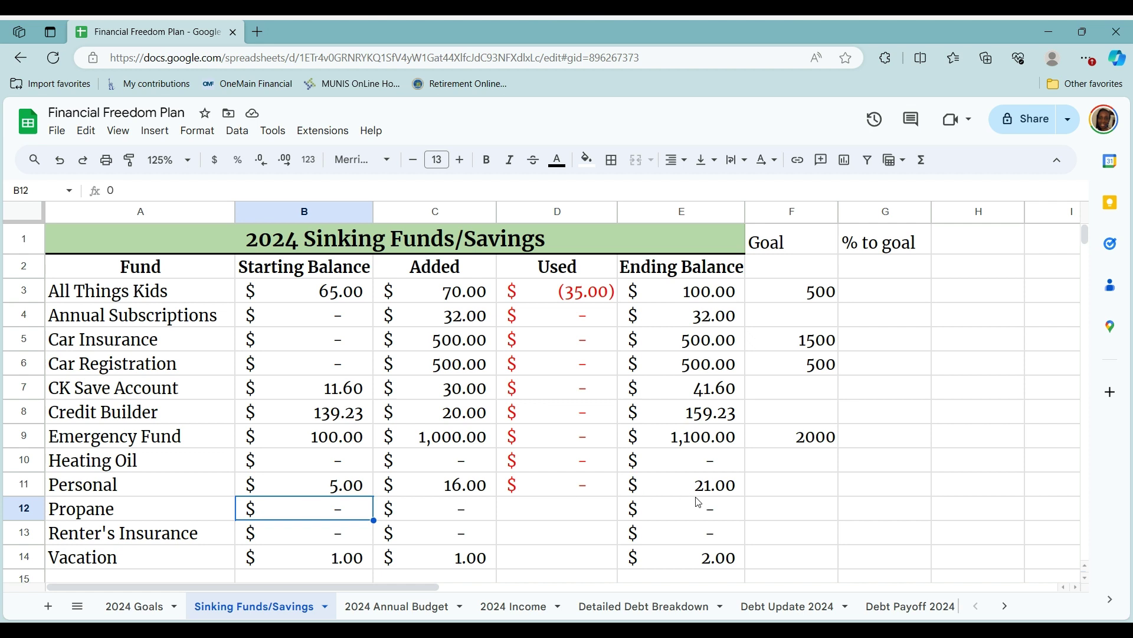
{"action": "left_click", "coordinate": [587, 515]}
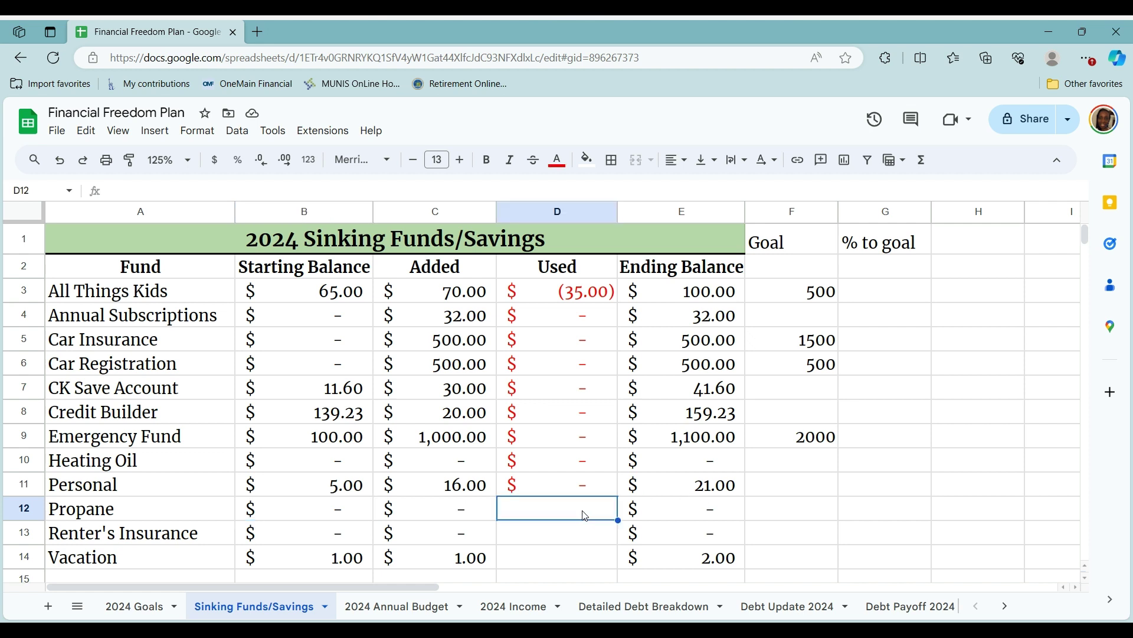
{"action": "type", "text": "0"}
{"action": "left_click", "coordinate": [694, 515]}
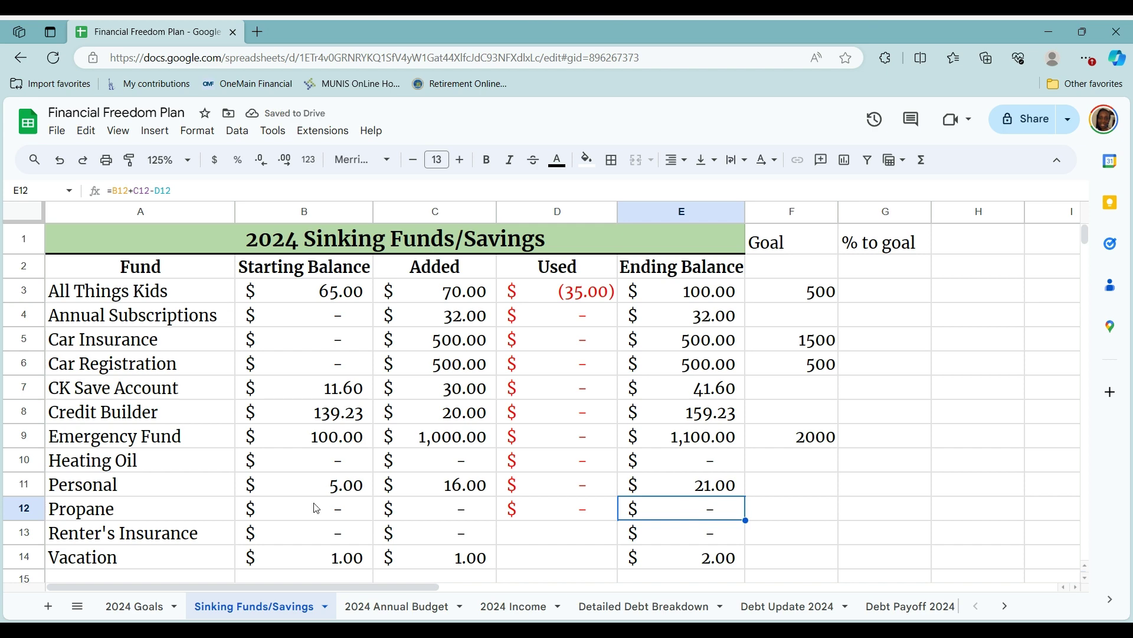
Enter 0 as the used amount for Renter's Insurance
{"action": "scroll", "coordinate": [295, 499], "scroll_direction": "down", "scroll_amount": 1}
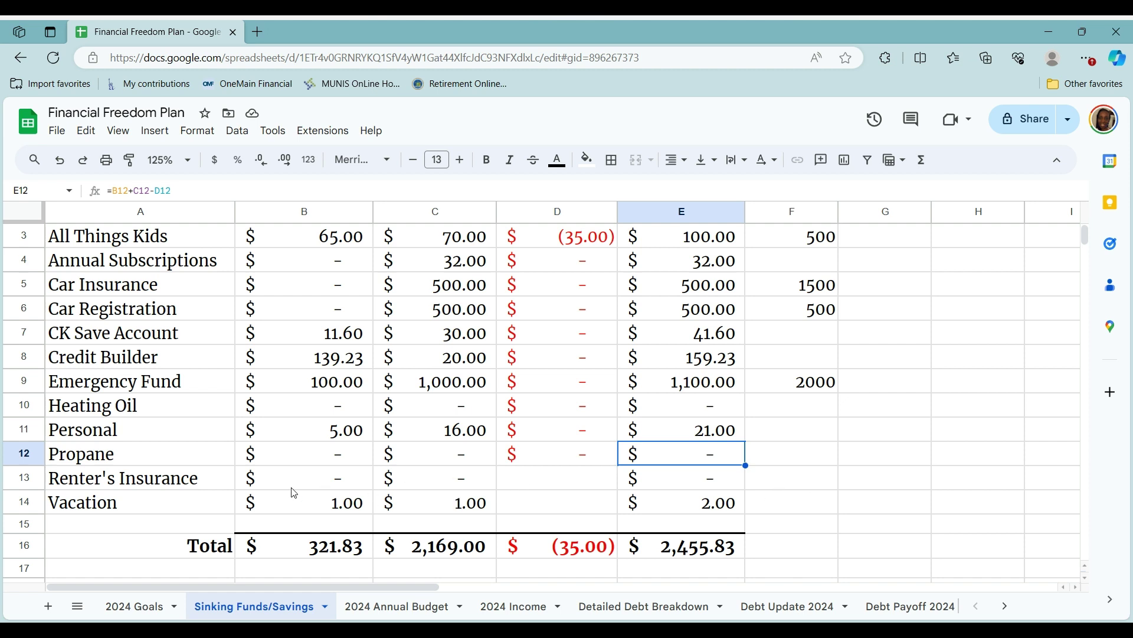
{"action": "left_click", "coordinate": [573, 476]}
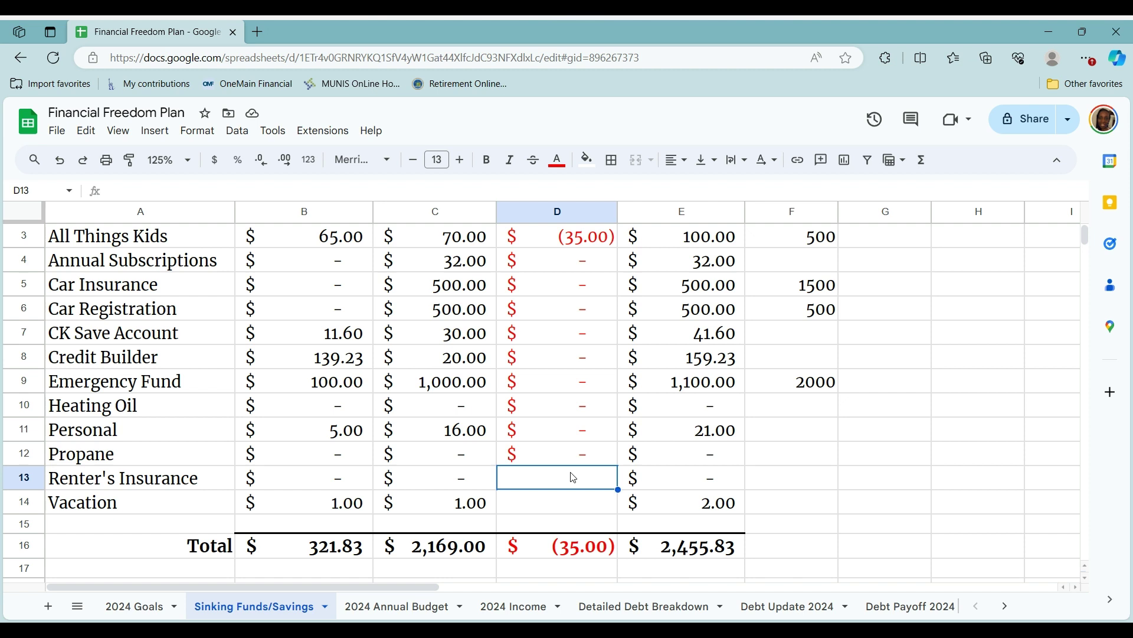
{"action": "type", "text": "0"}
{"action": "left_click", "coordinate": [687, 480]}
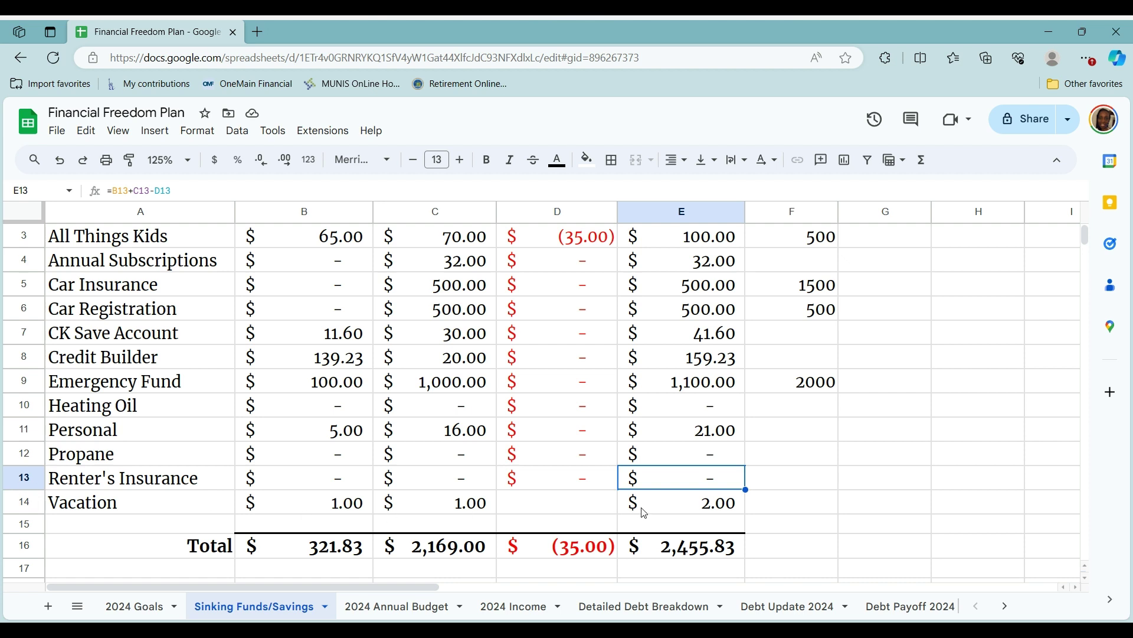
Check the starting balance for Vacation and enter 0 as its used amount
{"action": "left_click", "coordinate": [548, 506]}
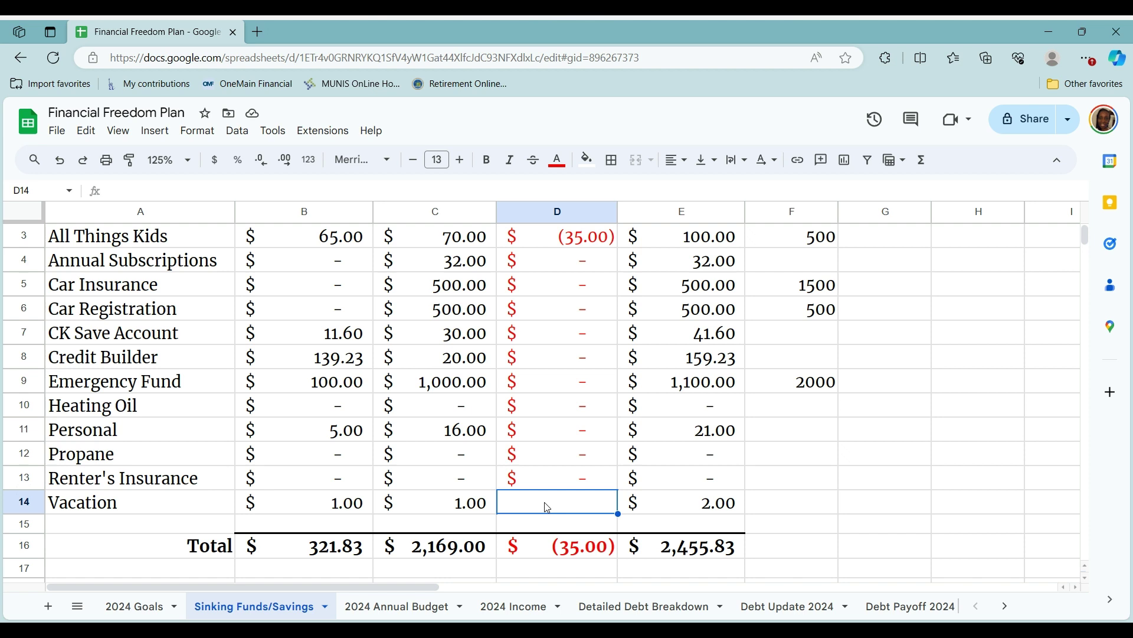
{"action": "left_click", "coordinate": [309, 503]}
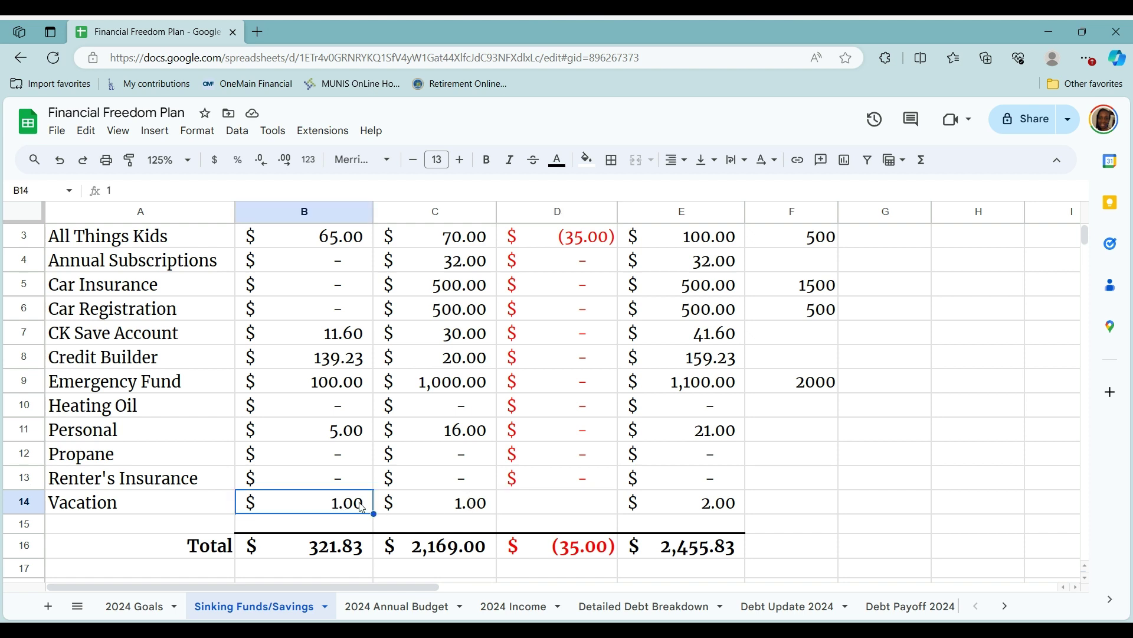
{"action": "left_click", "coordinate": [570, 509]}
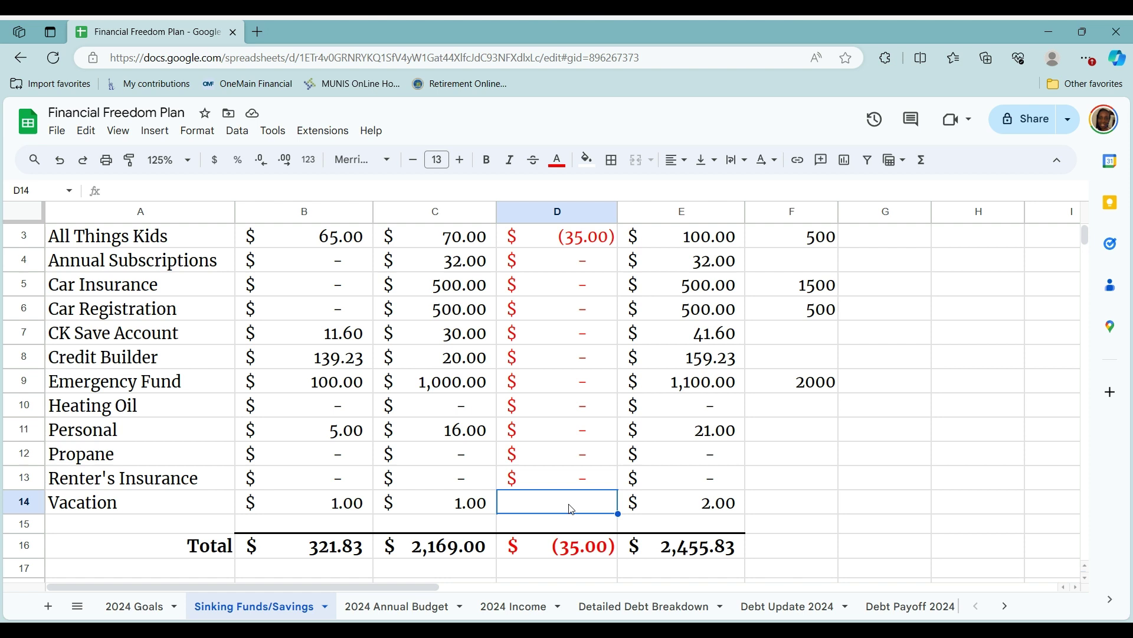
{"action": "type", "text": "0"}
{"action": "left_click", "coordinate": [803, 505]}
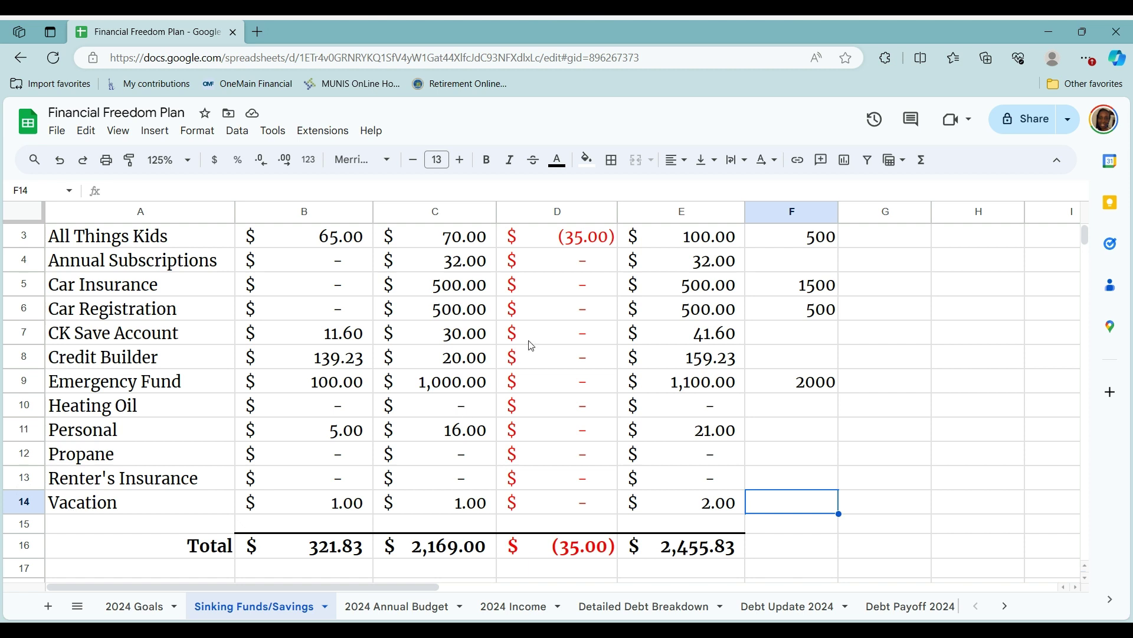
Examine the Total row, including the used total's formula, and compare it with the All Things Kids and Emergency Fund rows
{"action": "scroll", "coordinate": [531, 345], "scroll_direction": "down", "scroll_amount": 1}
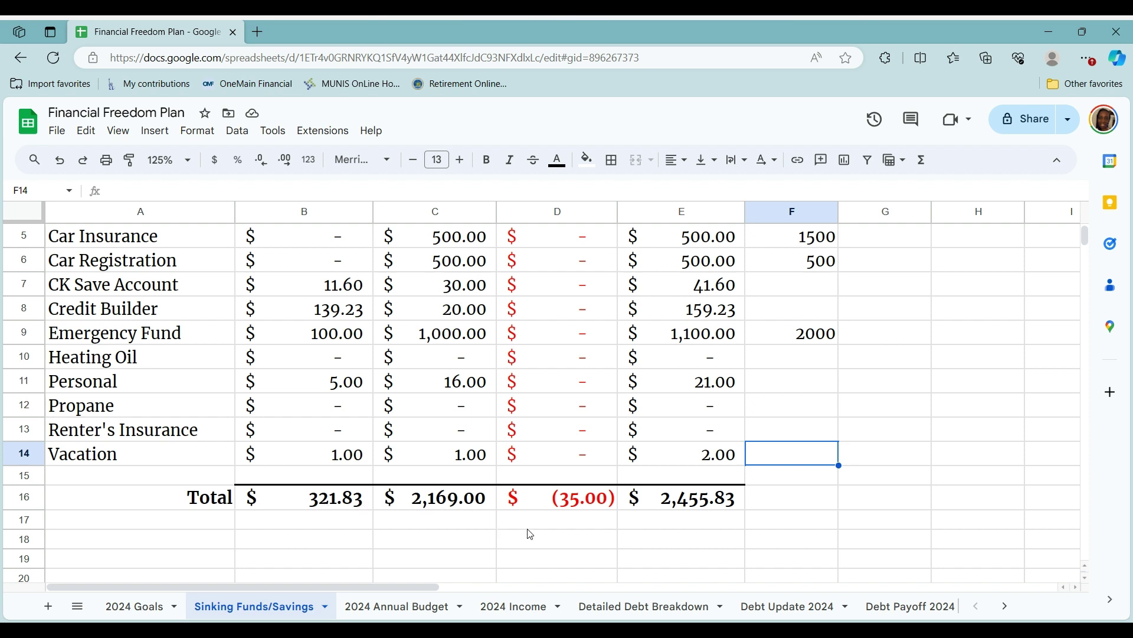
{"action": "left_click", "coordinate": [552, 502]}
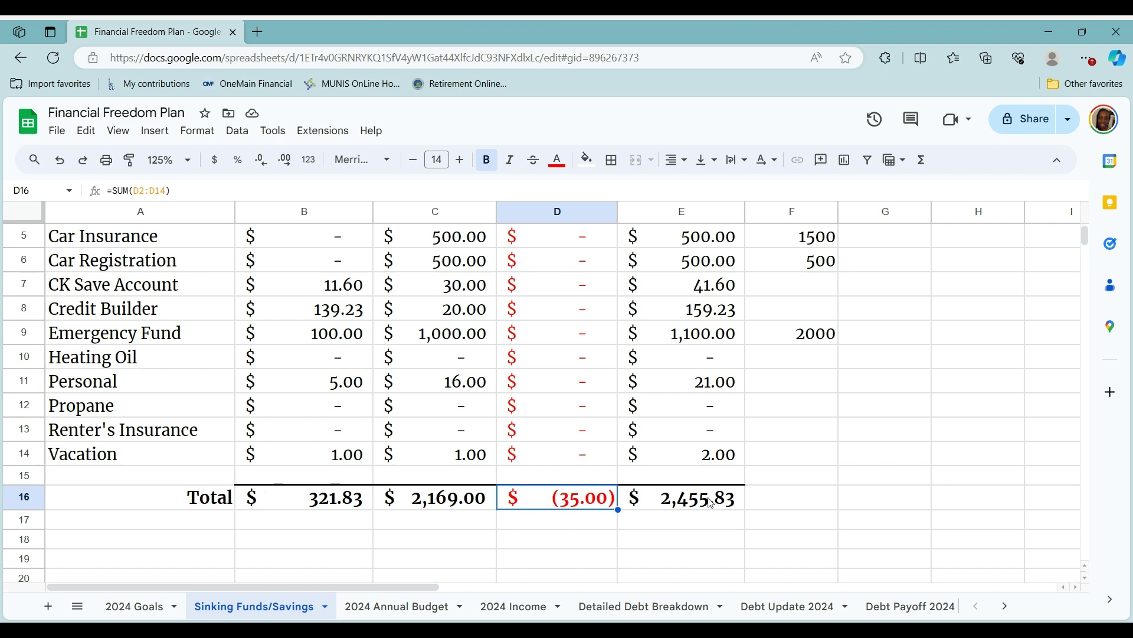
{"action": "scroll", "coordinate": [710, 502], "scroll_direction": "up", "scroll_amount": 2}
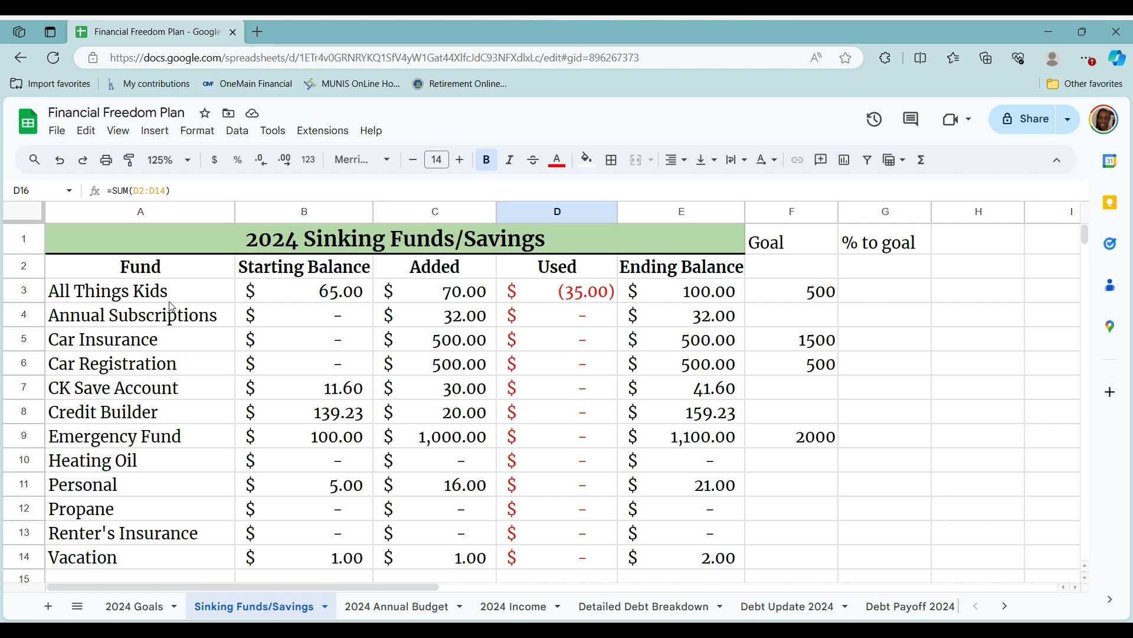
{"action": "left_click", "coordinate": [149, 294]}
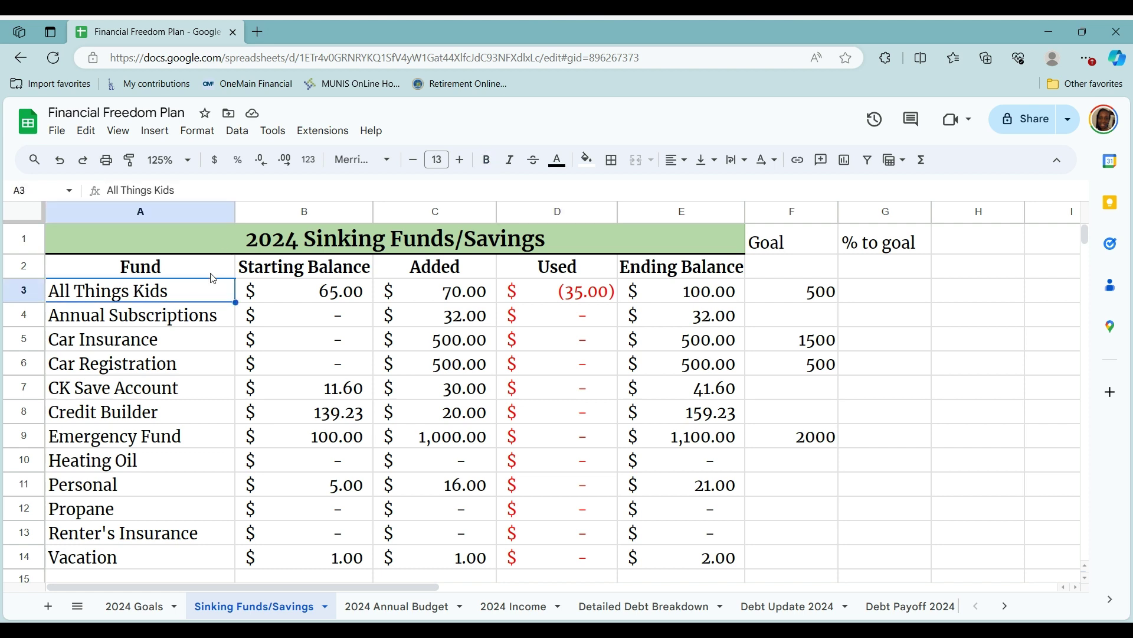
{"action": "left_click", "coordinate": [188, 442]}
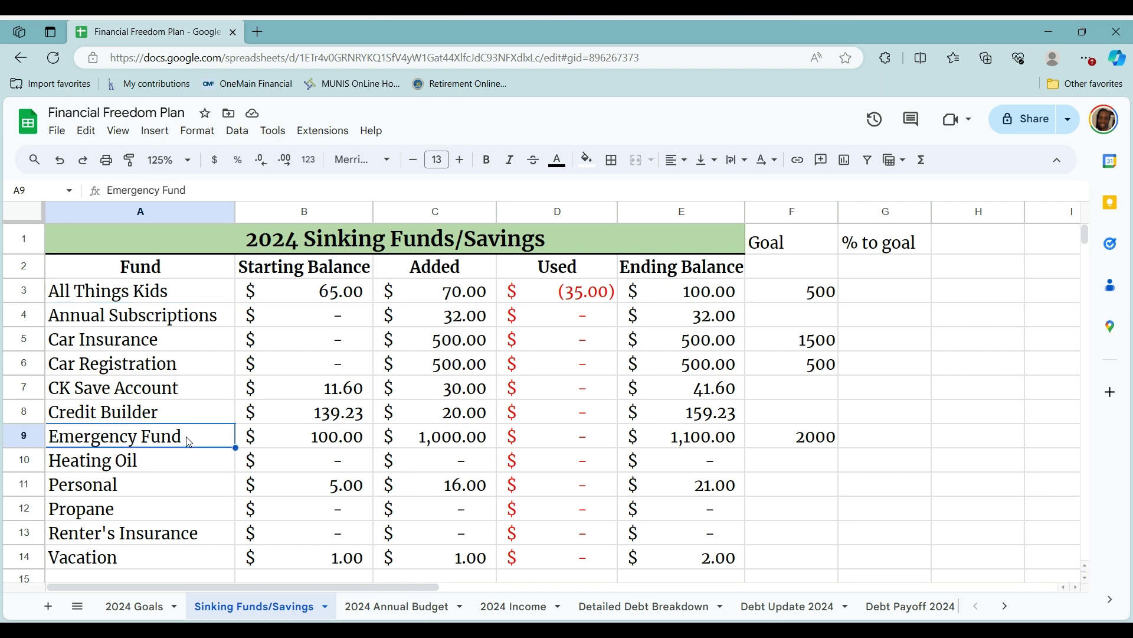
{"action": "scroll", "coordinate": [137, 500], "scroll_direction": "down", "scroll_amount": 1}
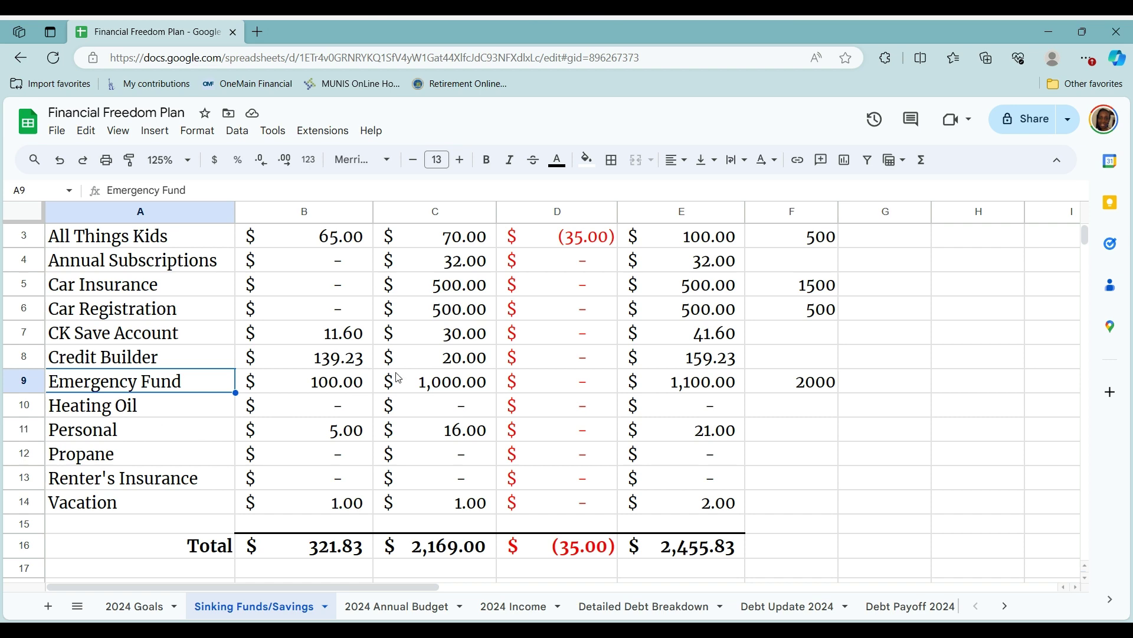
{"action": "scroll", "coordinate": [410, 375], "scroll_direction": "up", "scroll_amount": 1}
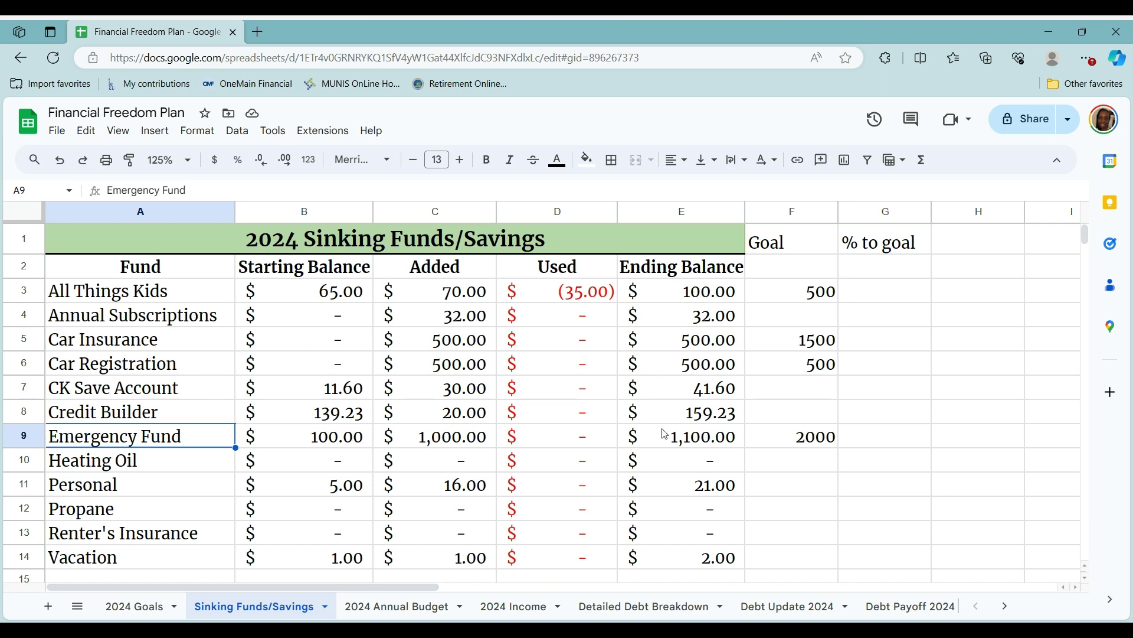
{"action": "scroll", "coordinate": [673, 407], "scroll_direction": "down", "scroll_amount": 3}
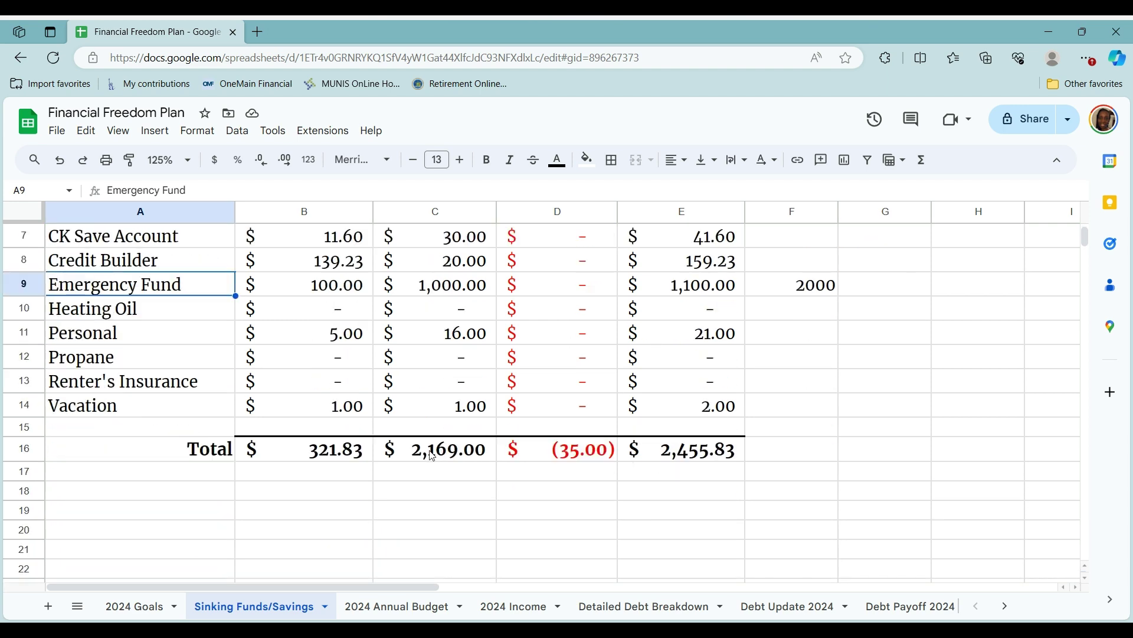